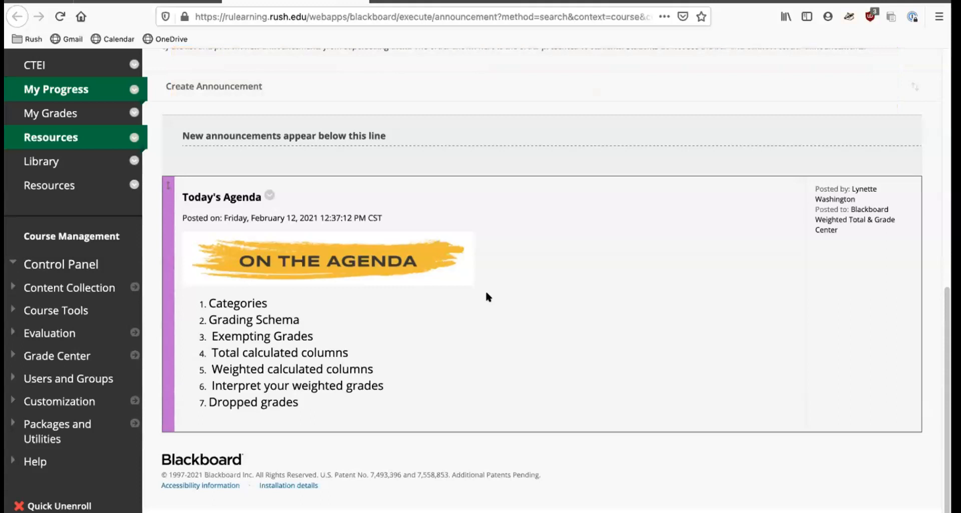
# Open the Full Grade Center from the course's Grade Center section.
pyautogui.scroll(6, 396, 341)
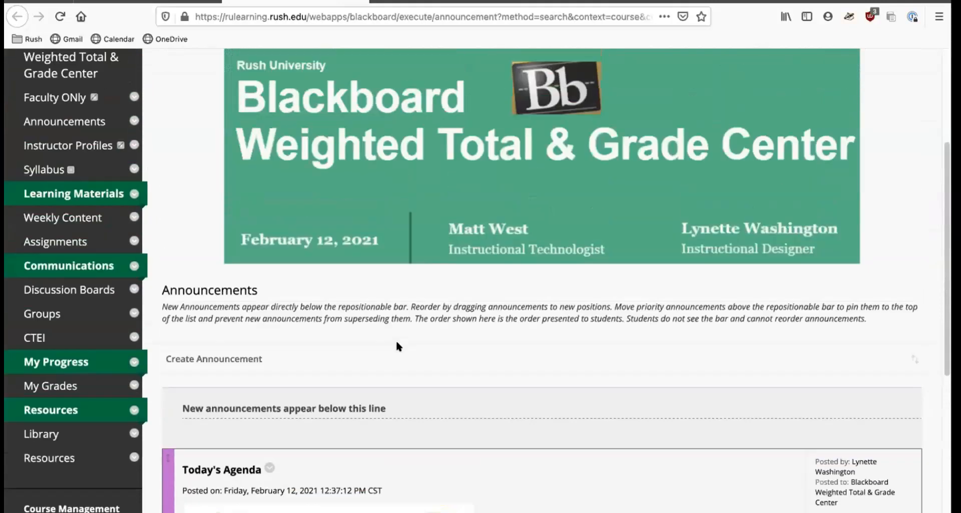
pyautogui.scroll(-5, 396, 342)
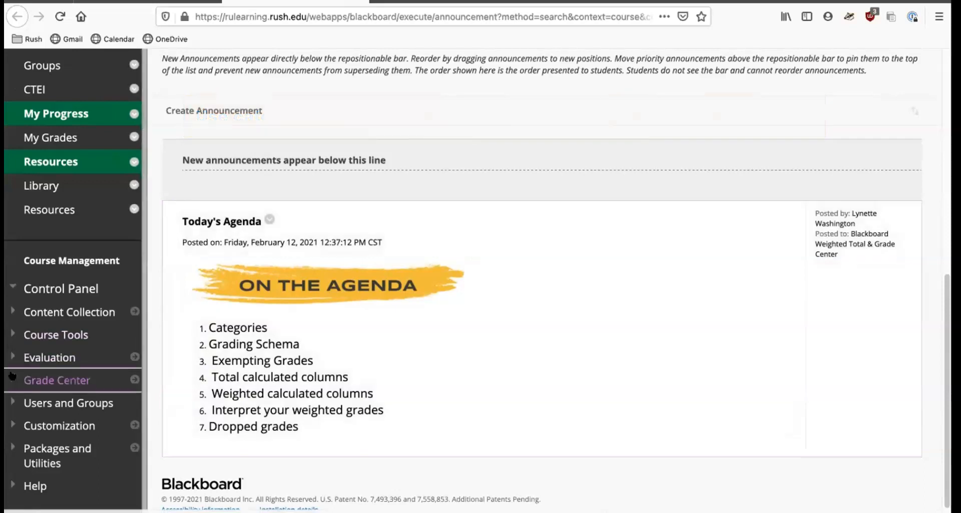
pyautogui.click(12, 375)
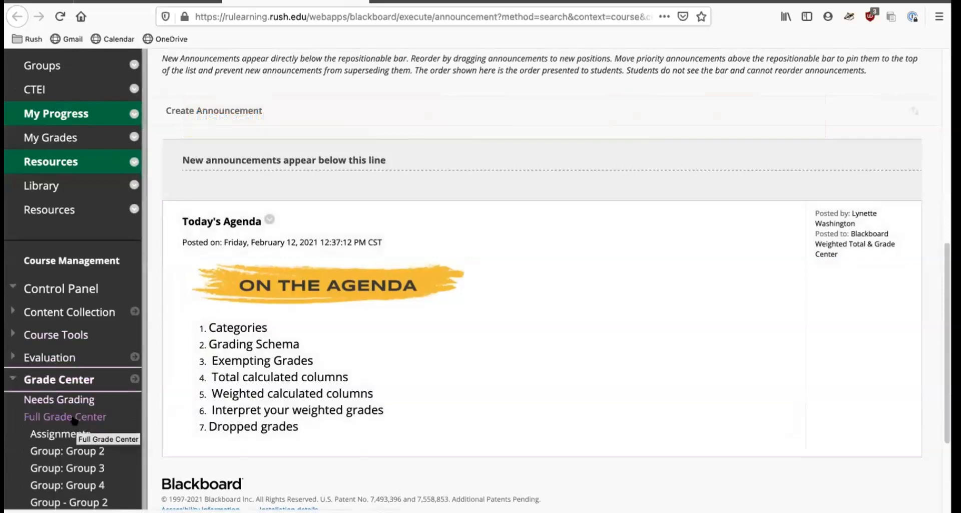
pyautogui.click(75, 419)
# Browse the Reports, Manage and Create Calculated Column menus of the Full Grade Center.
pyautogui.click(510, 260)
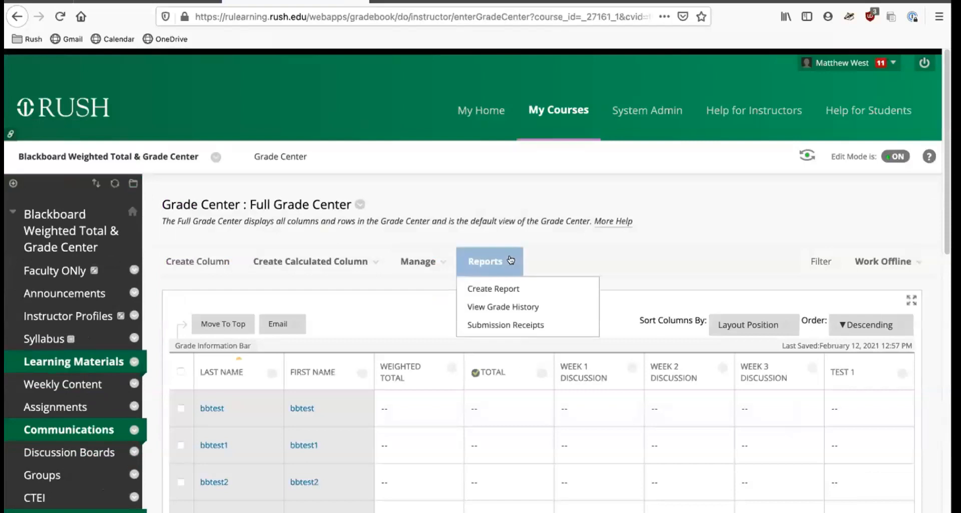
pyautogui.click(418, 262)
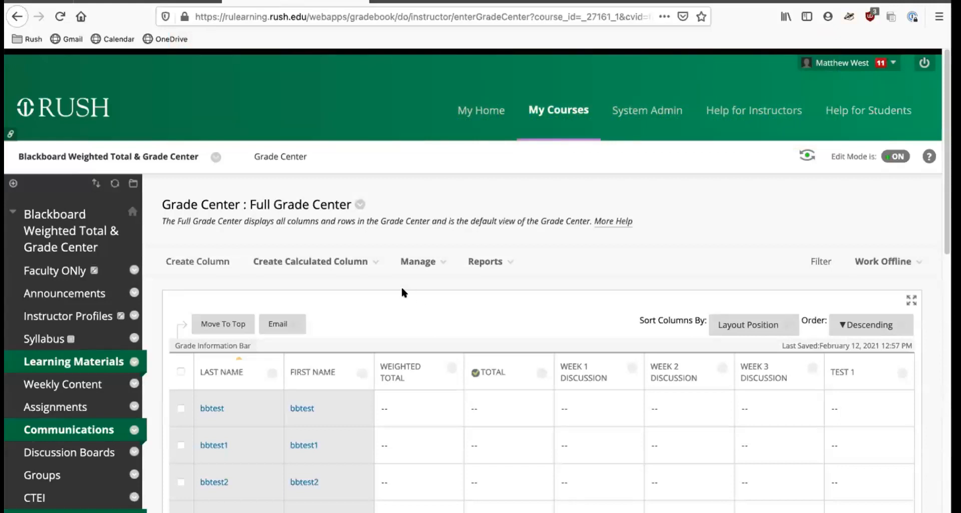
pyautogui.click(330, 262)
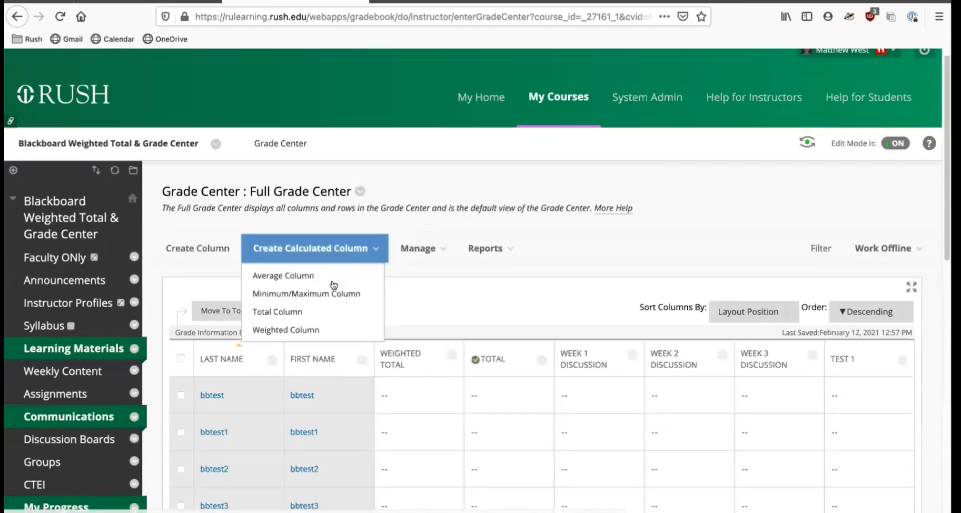
pyautogui.scroll(-10, 296, 270)
pyautogui.click(96, 333)
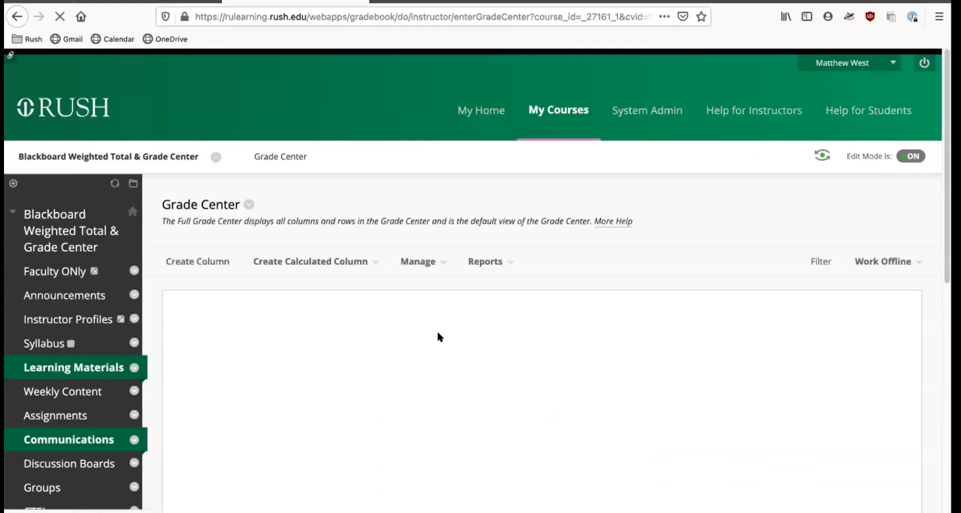
# Open the Grade Center categories and create a new category named Group Assignments.
pyautogui.click(427, 262)
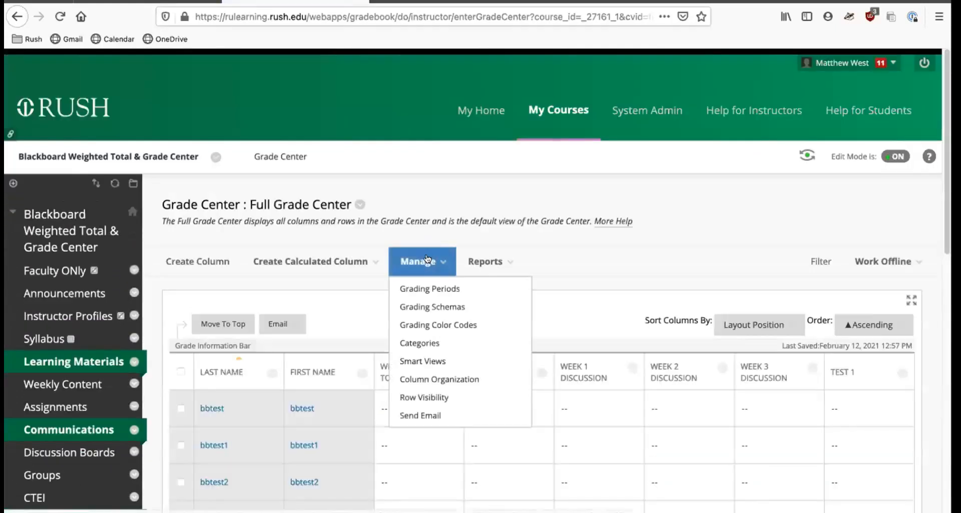
pyautogui.click(423, 344)
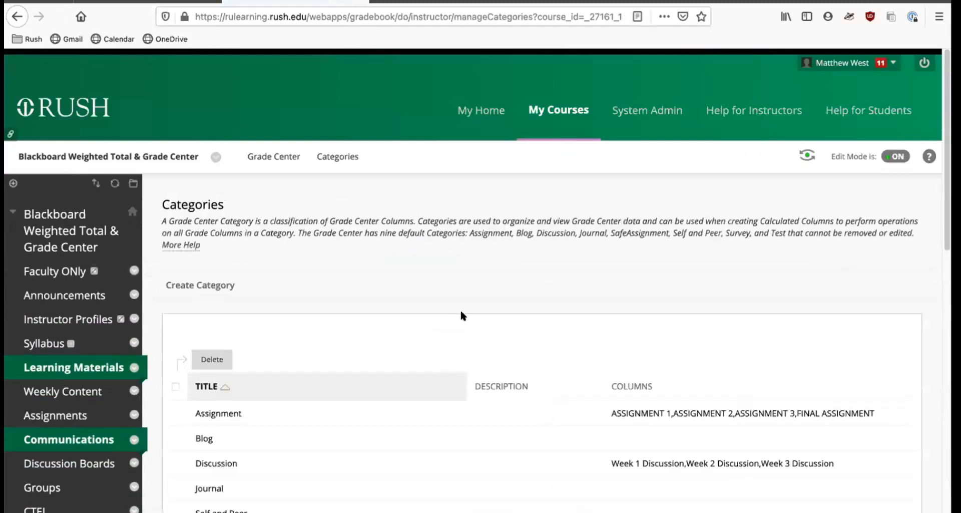
pyautogui.scroll(-4, 495, 295)
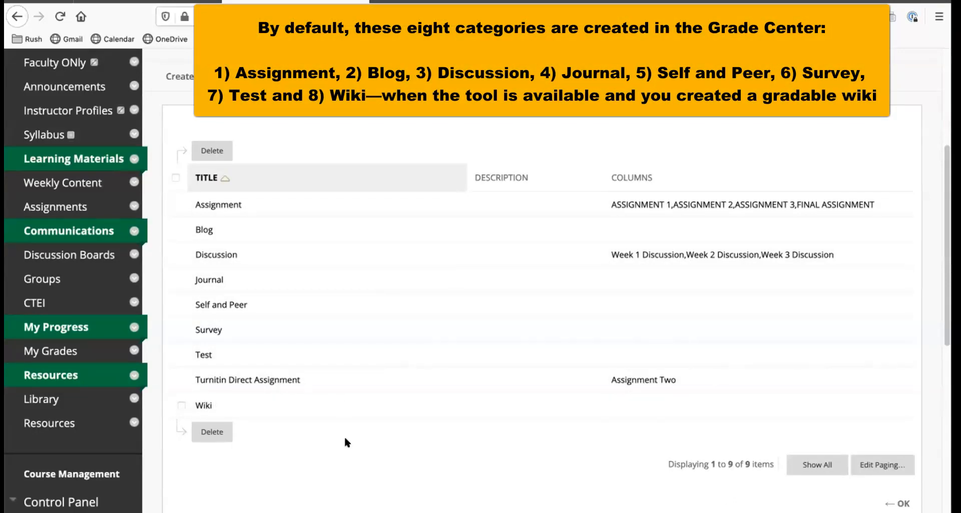
pyautogui.scroll(2, 346, 438)
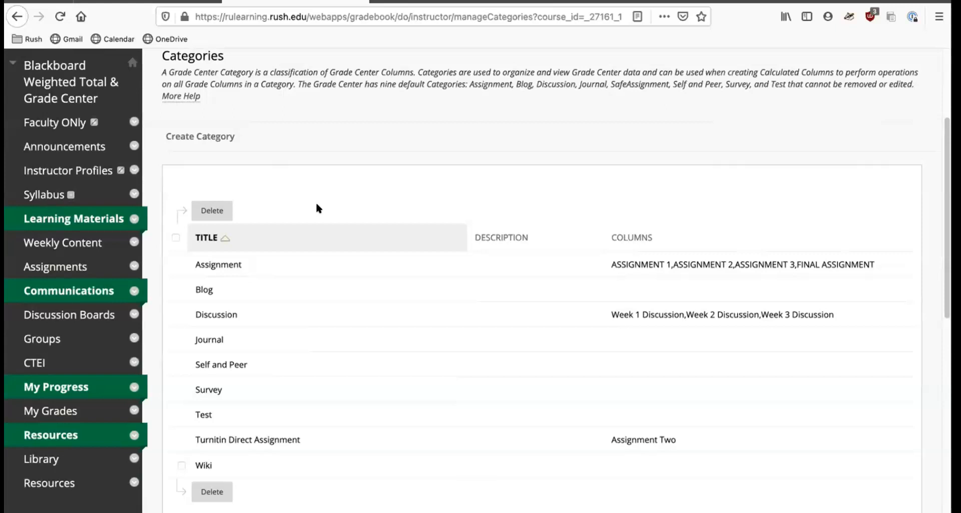
pyautogui.click(203, 140)
pyautogui.write('Group Assignments')
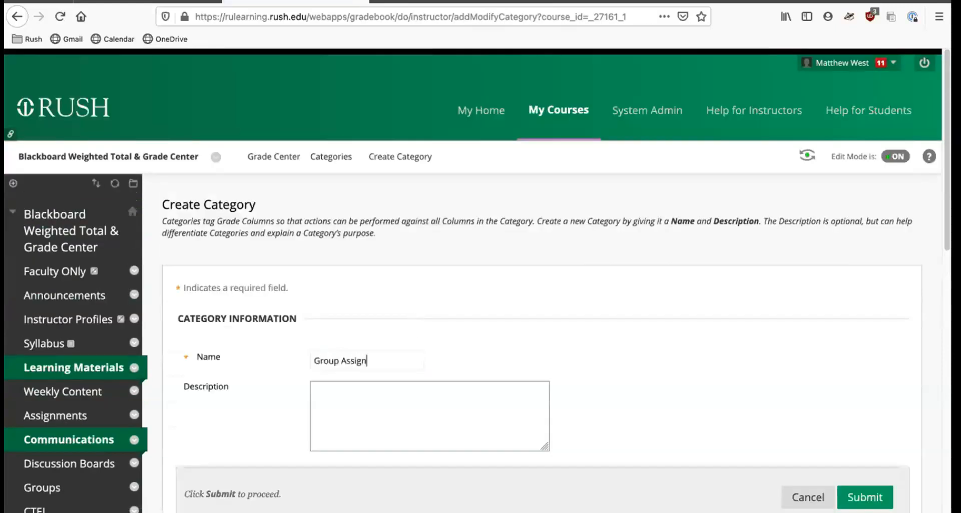
pyautogui.scroll(-3, 601, 320)
pyautogui.scroll(-1, 601, 329)
pyautogui.click(864, 333)
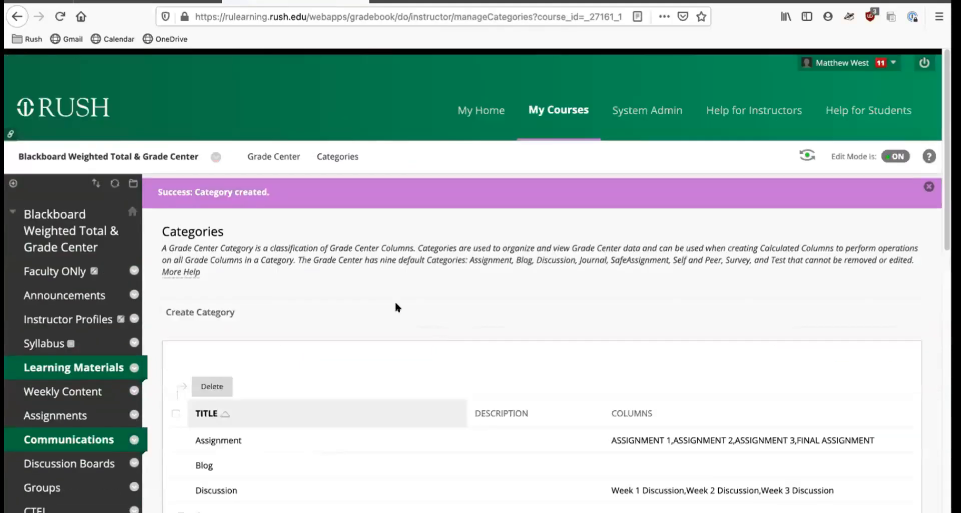
# Review the updated category list, revisit it from the Full Grade Center, and return to the Grade Center.
pyautogui.scroll(-5, 396, 303)
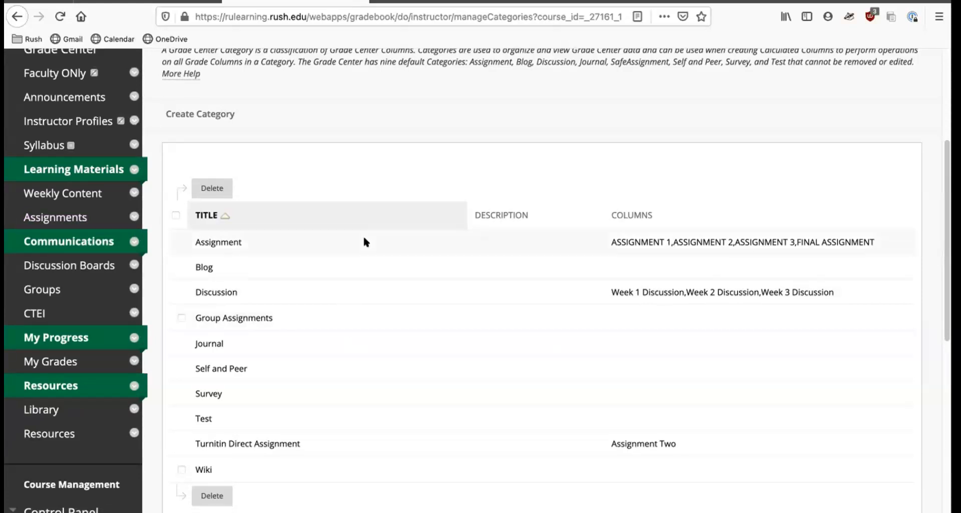
pyautogui.scroll(-6, 361, 189)
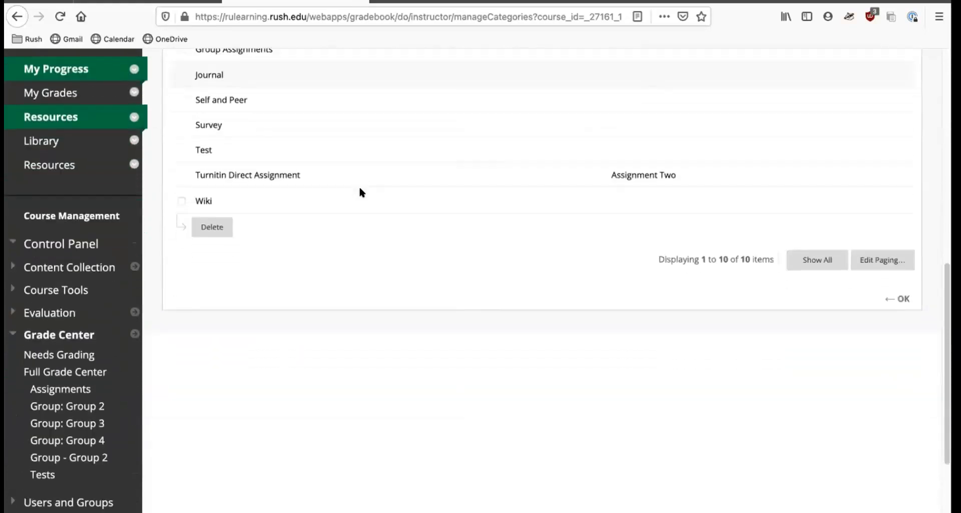
pyautogui.click(88, 358)
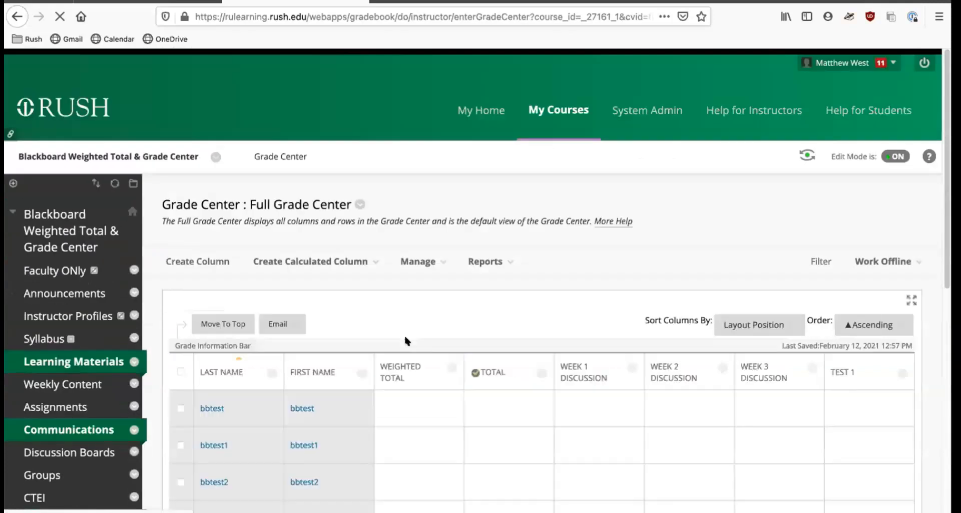
pyautogui.click(428, 263)
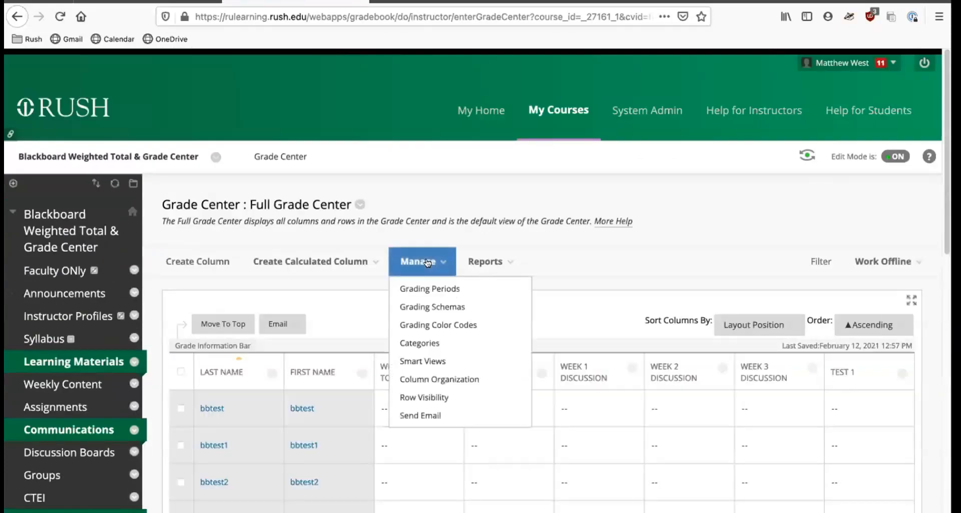
pyautogui.click(426, 342)
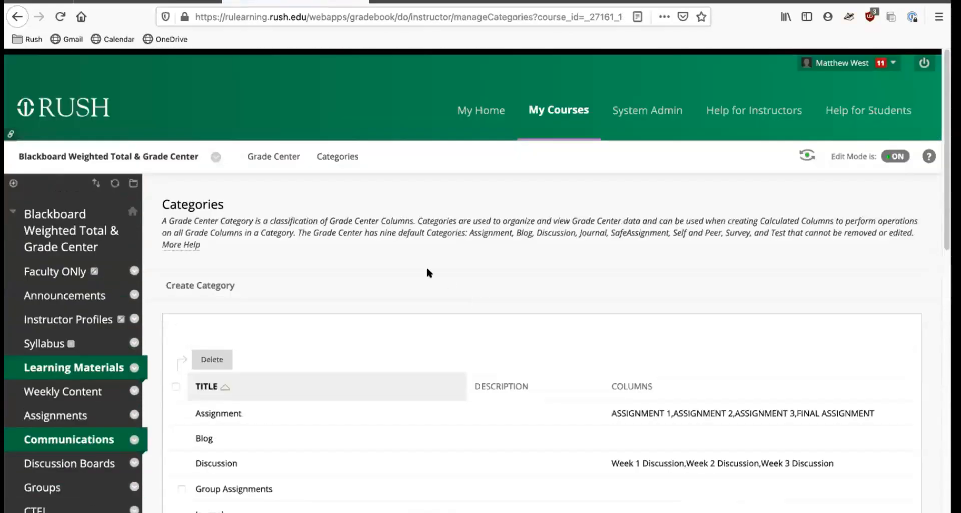
pyautogui.click(274, 157)
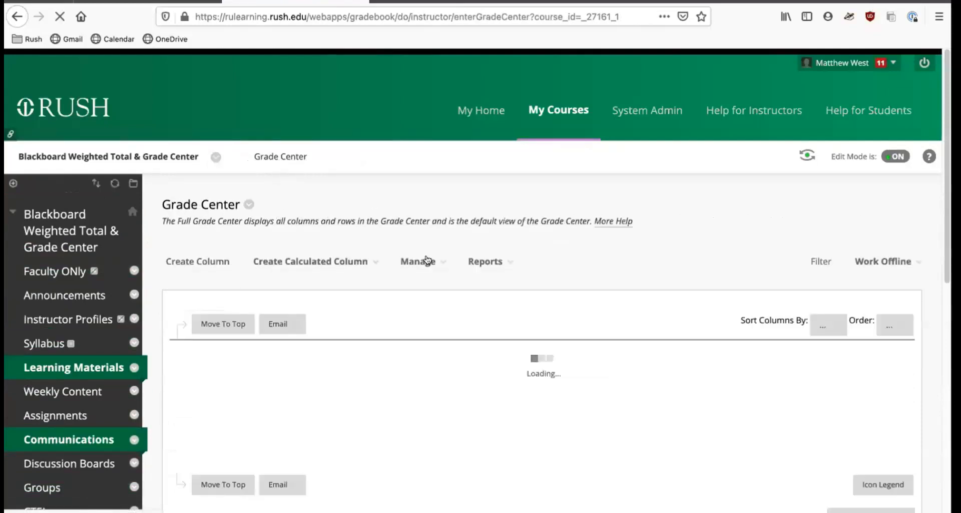
# Open Column Organization and change the category of Test 1 through Test 4 to Test, then submit.
pyautogui.click(421, 261)
pyautogui.click(454, 380)
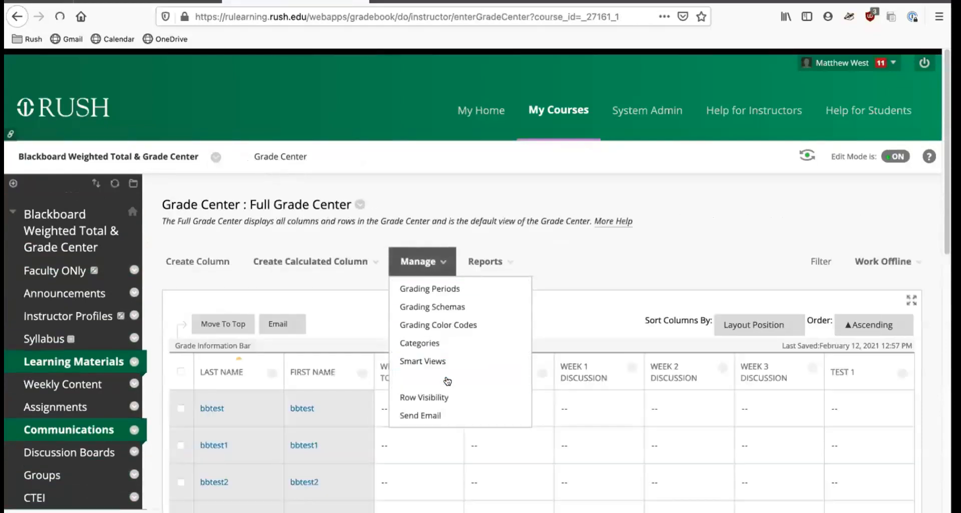
pyautogui.scroll(-1, 601, 287)
pyautogui.scroll(-5, 600, 287)
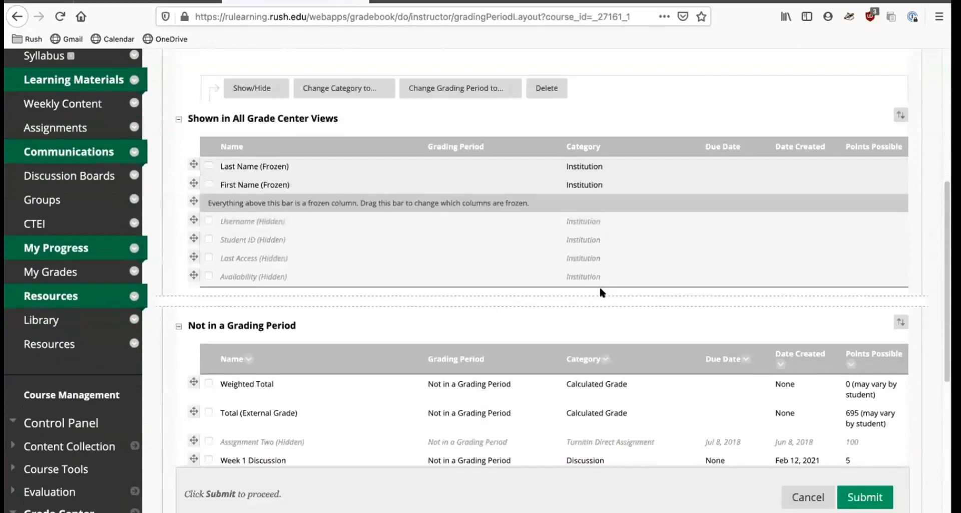
pyautogui.scroll(-2, 576, 321)
pyautogui.scroll(-2, 600, 326)
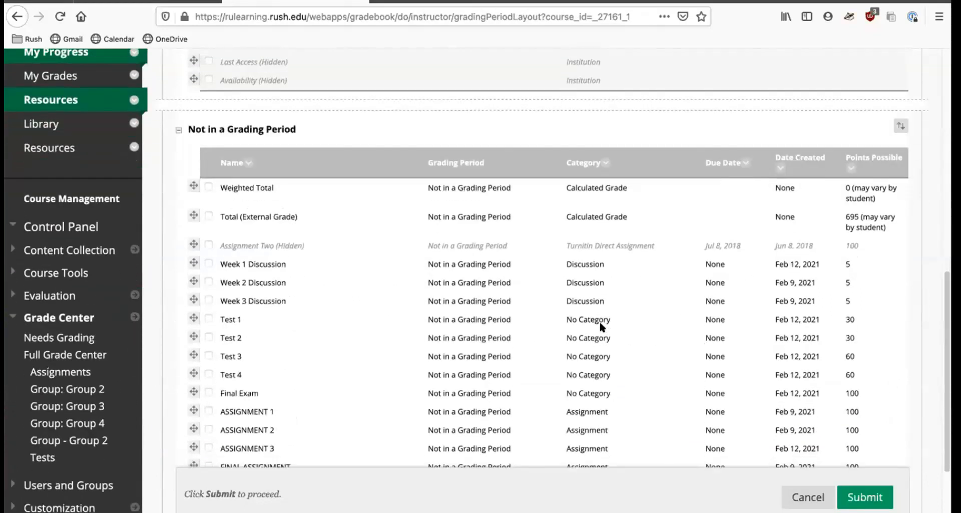
pyautogui.scroll(-2, 601, 326)
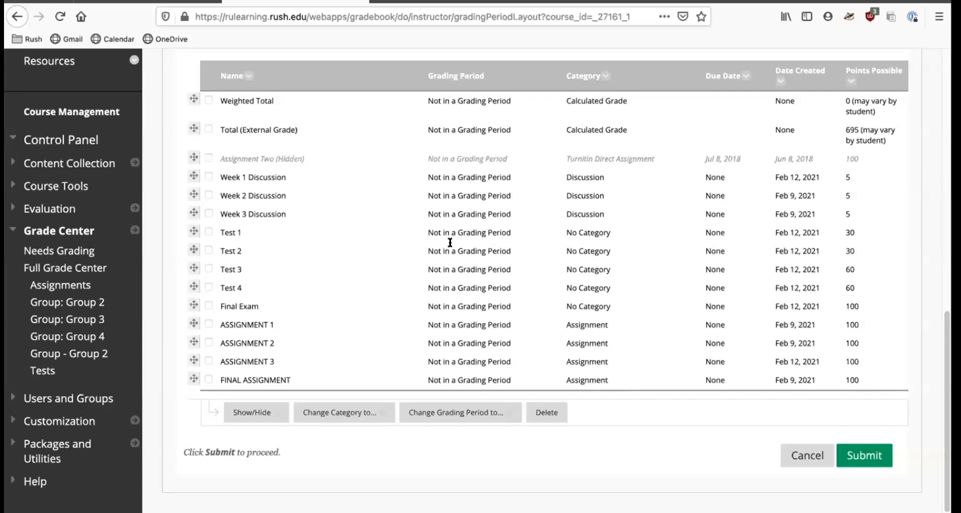
pyautogui.click(208, 250)
pyautogui.click(208, 287)
pyautogui.click(370, 412)
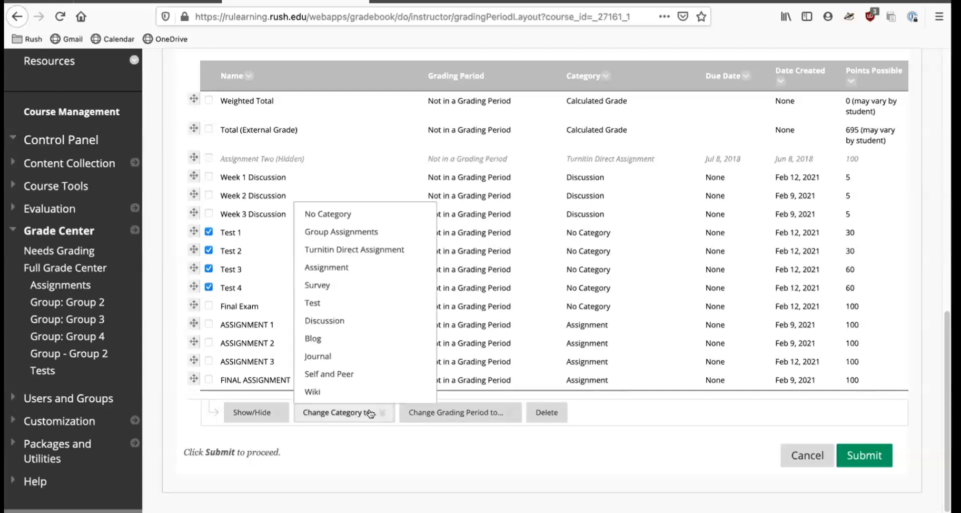
pyautogui.click(316, 301)
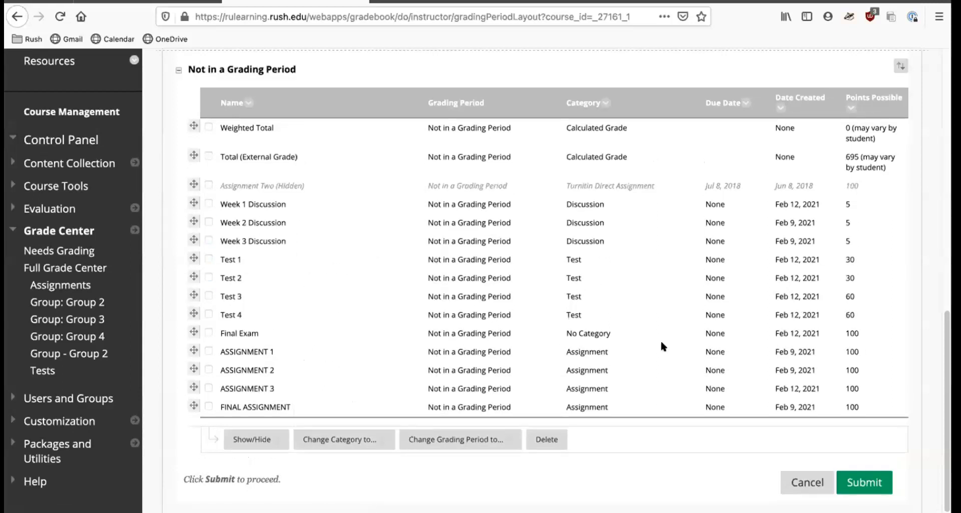
pyautogui.click(864, 482)
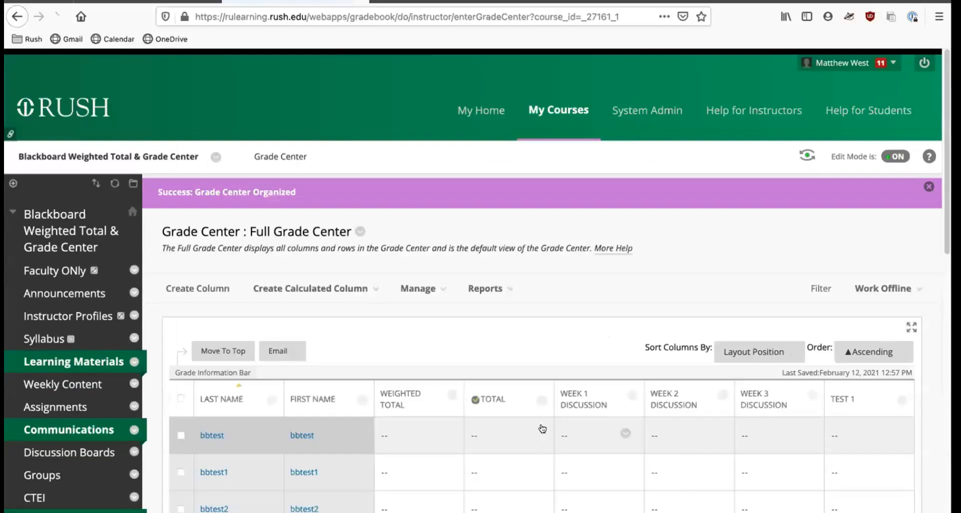
# Open ASSIGNMENT 1 for editing from the course's Assignments content area.
pyautogui.click(270, 276)
pyautogui.scroll(-3, 269, 276)
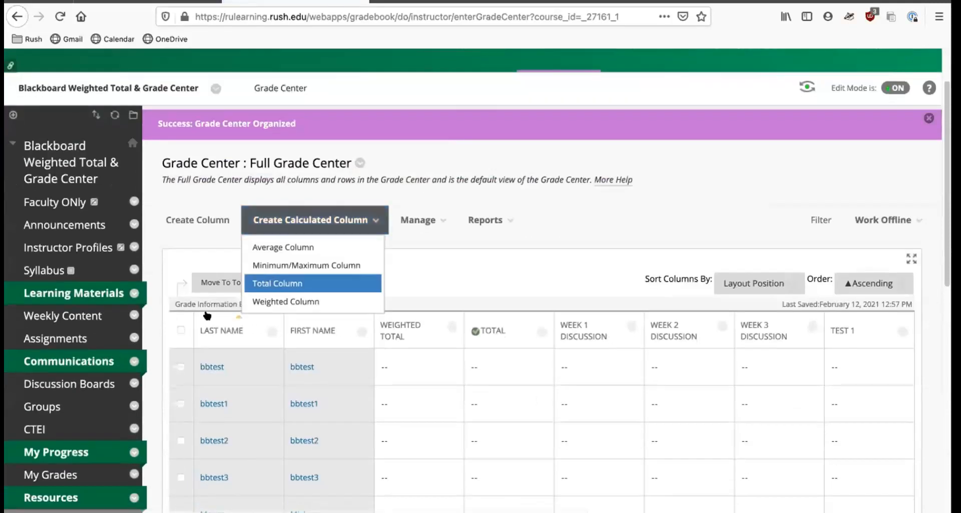
pyautogui.click(50, 334)
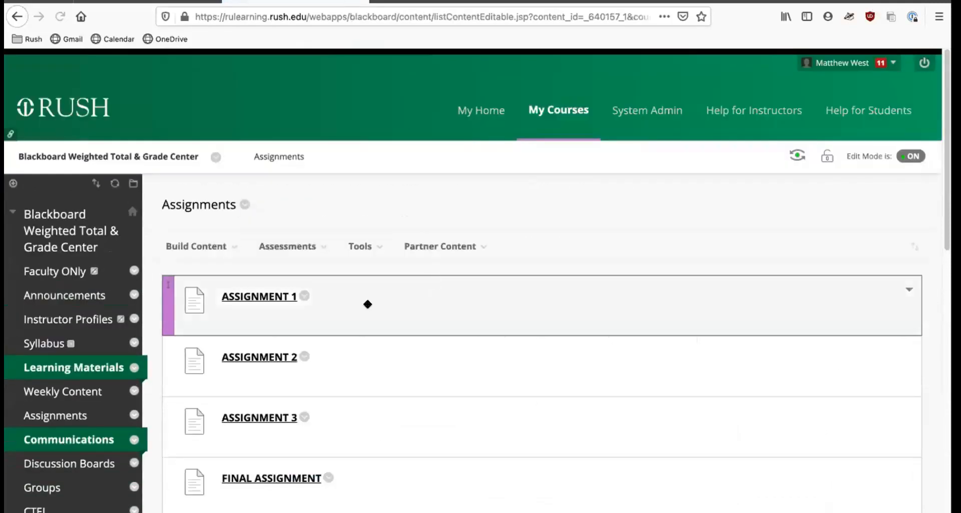
pyautogui.scroll(-3, 367, 302)
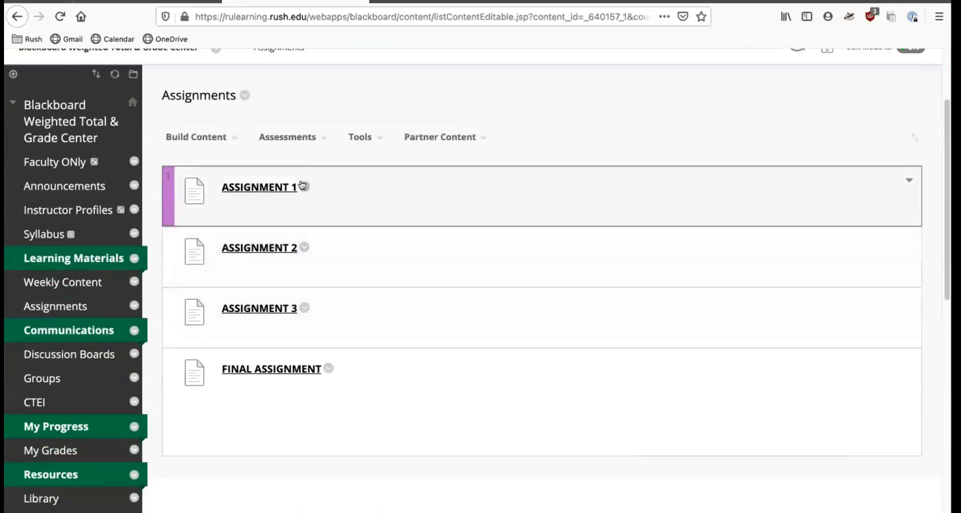
pyautogui.click(305, 187)
pyautogui.click(333, 79)
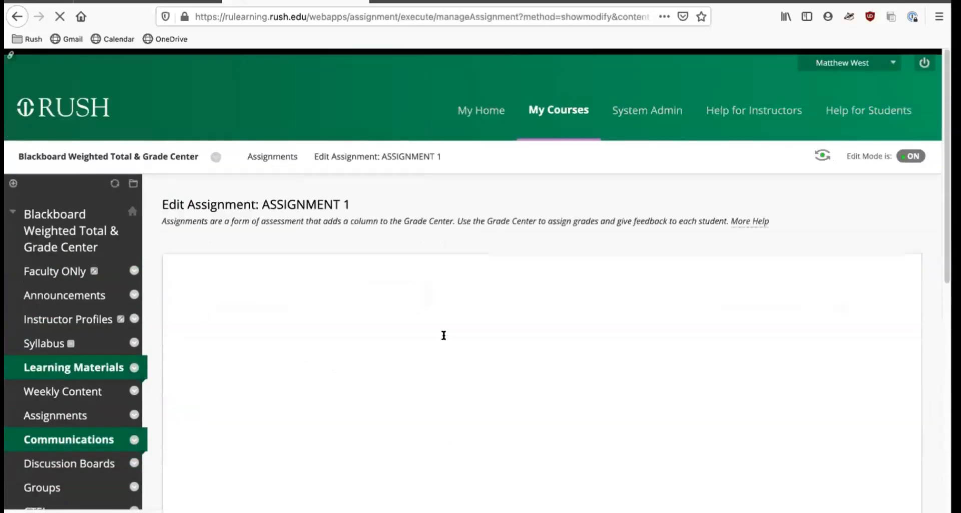
# Expand and review ASSIGNMENT 1's Submission Details, Grading Options and Display of Grades settings.
pyautogui.scroll(-8, 524, 299)
pyautogui.scroll(-6, 526, 306)
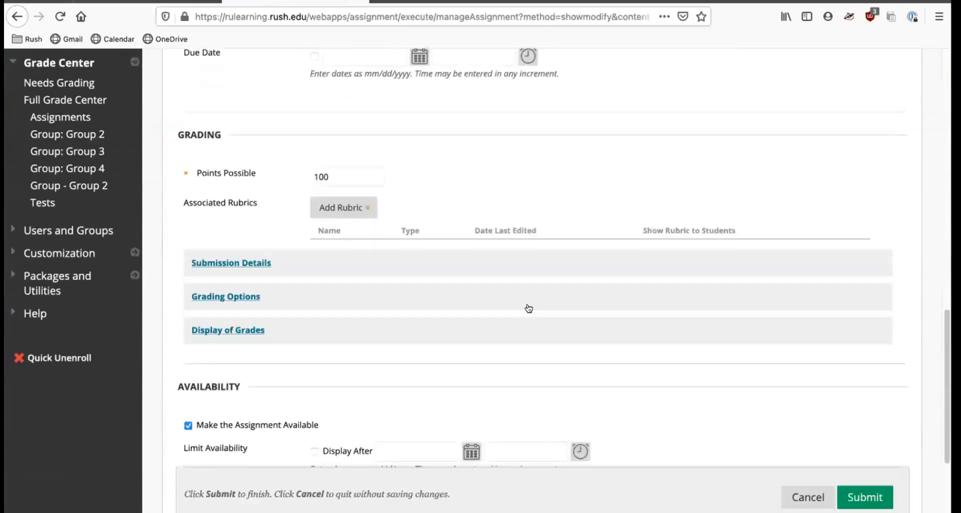
pyautogui.scroll(-4, 526, 304)
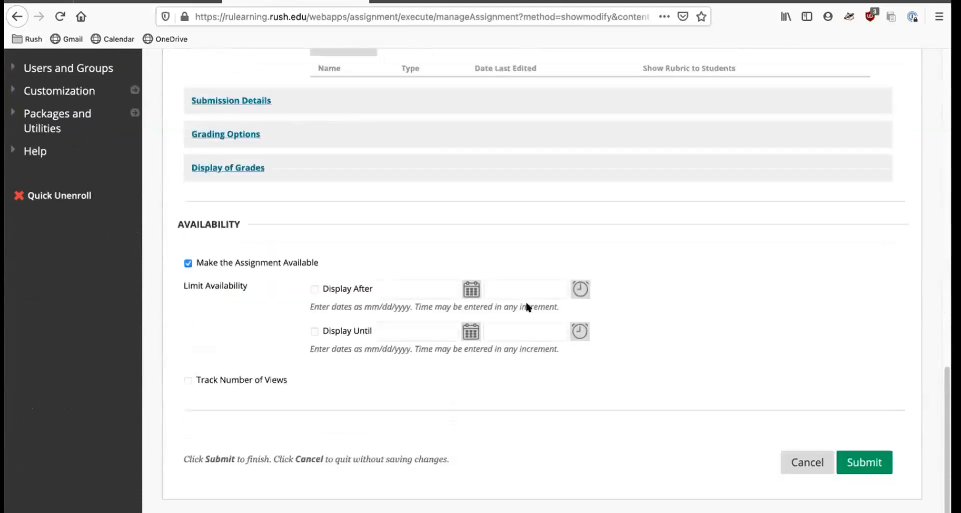
pyautogui.scroll(3, 527, 303)
pyautogui.click(243, 227)
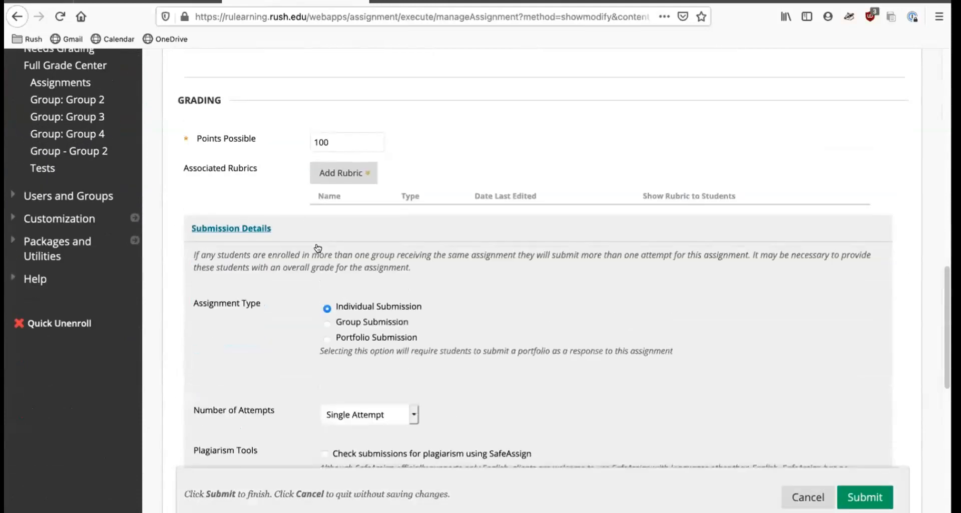
pyautogui.scroll(-7, 318, 230)
pyautogui.click(225, 260)
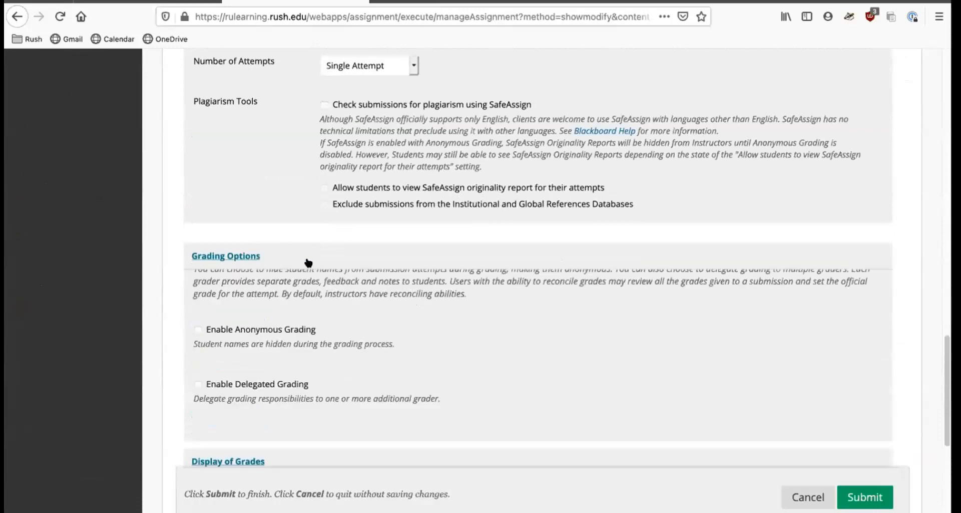
pyautogui.scroll(-3, 307, 256)
pyautogui.click(223, 347)
pyautogui.scroll(-5, 394, 285)
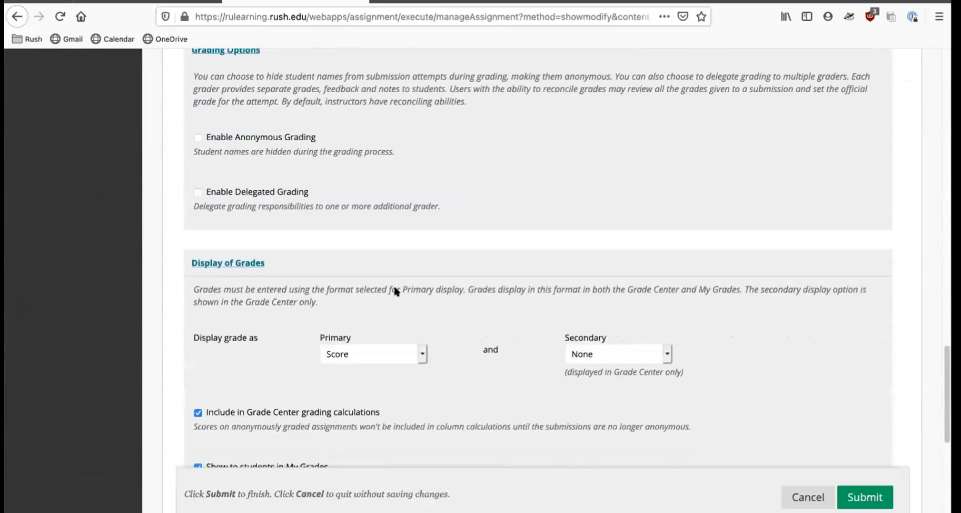
# Finish reviewing ASSIGNMENT 1's grade display settings and go to the Full Grade Center without saving.
pyautogui.scroll(-1, 395, 288)
pyautogui.scroll(1, 394, 288)
pyautogui.scroll(1, 394, 287)
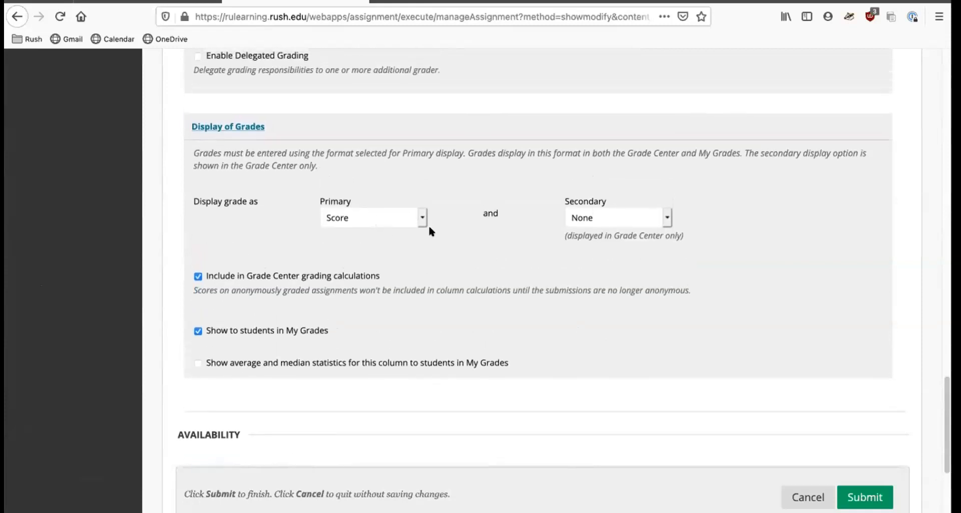
pyautogui.scroll(15, 473, 245)
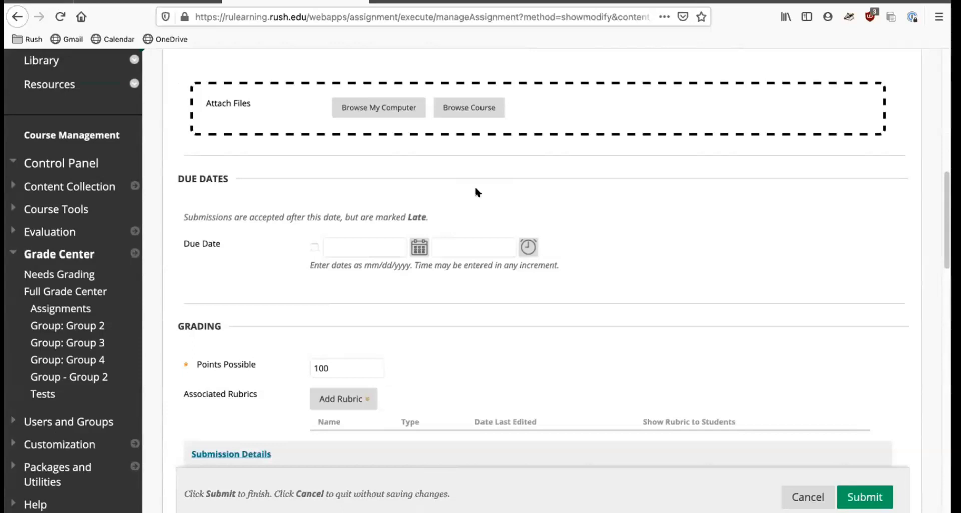
pyautogui.click(64, 290)
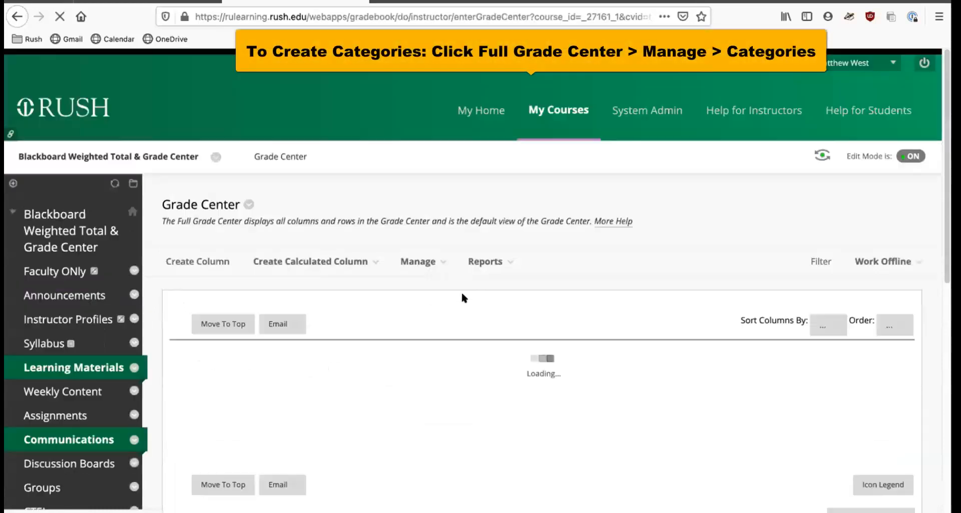
# Open the Grade Center's Categories page and review the category list with its assigned columns.
pyautogui.moveTo(427, 258)
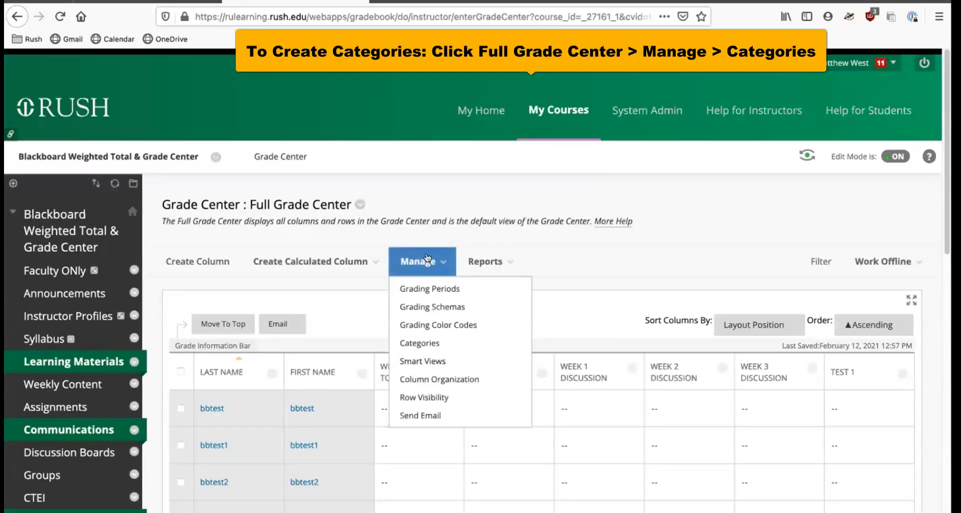
pyautogui.click(433, 343)
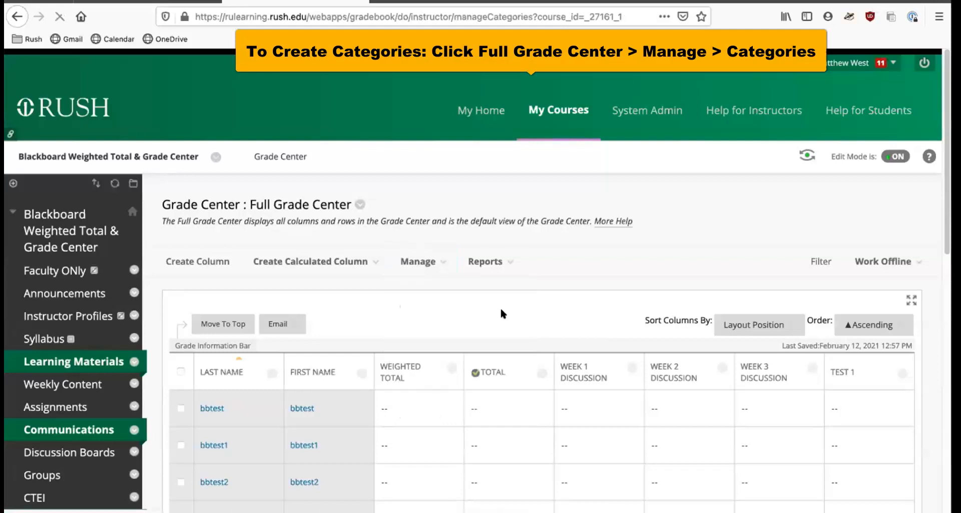
pyautogui.scroll(-3, 537, 311)
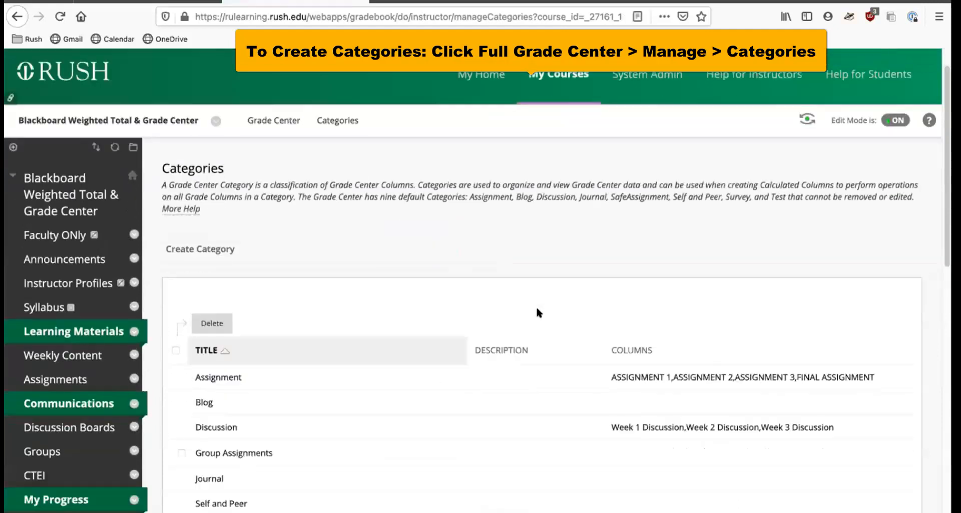
pyautogui.scroll(-2, 431, 380)
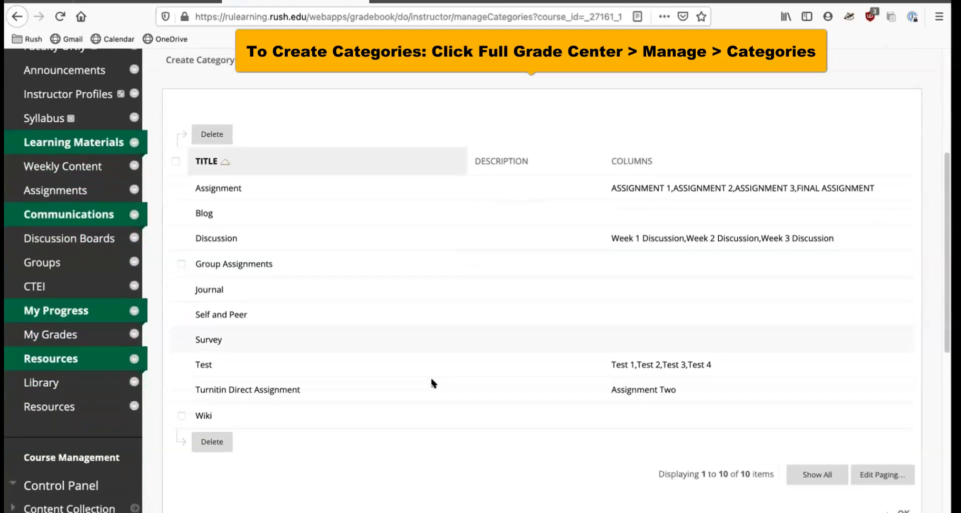
pyautogui.scroll(2, 437, 349)
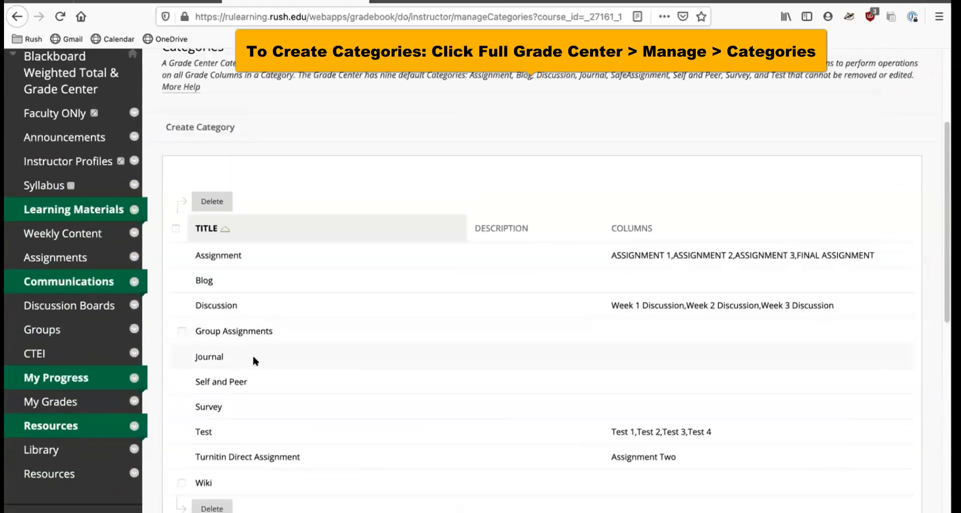
pyautogui.scroll(-1, 252, 354)
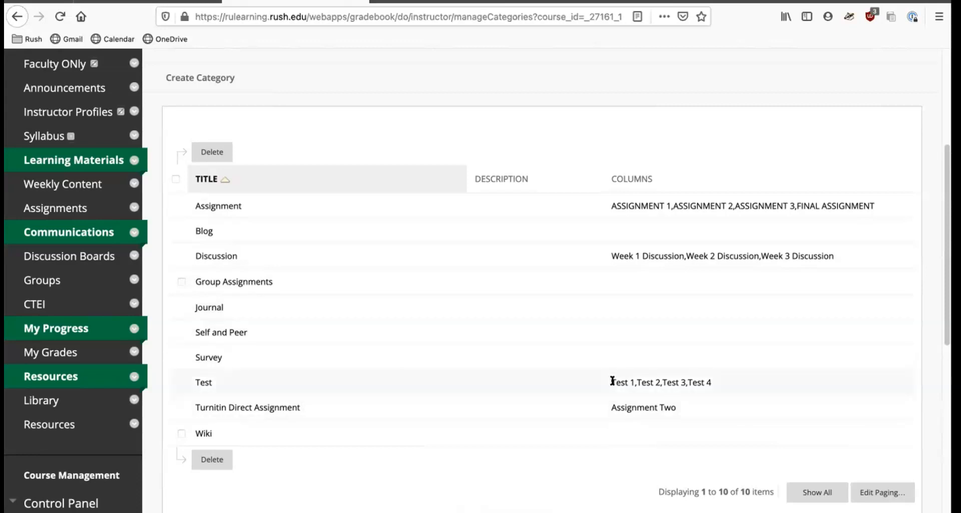
# Highlight the columns listed under the Test category and review the full category list.
pyautogui.moveTo(619, 381); pyautogui.dragTo(712, 381)
pyautogui.click(641, 377)
pyautogui.moveTo(609, 381); pyautogui.dragTo(732, 381)
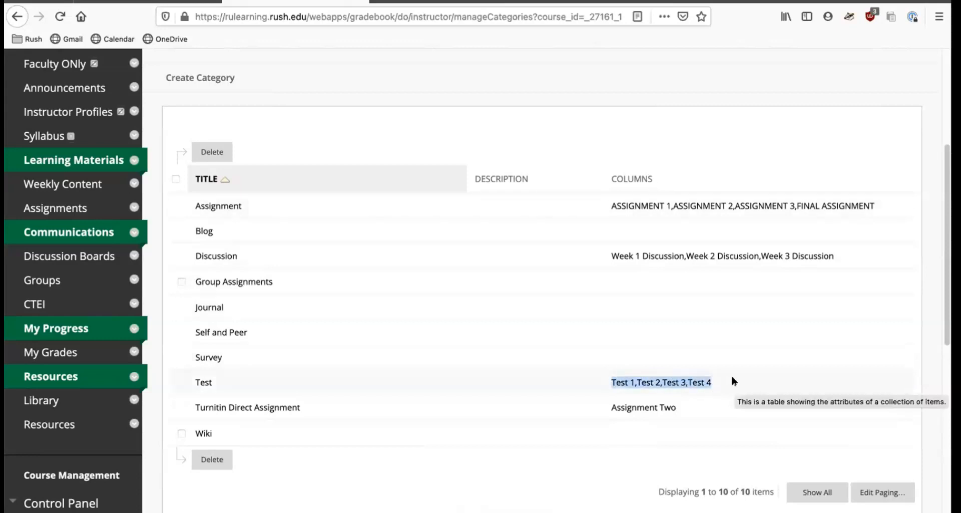
pyautogui.click(672, 380)
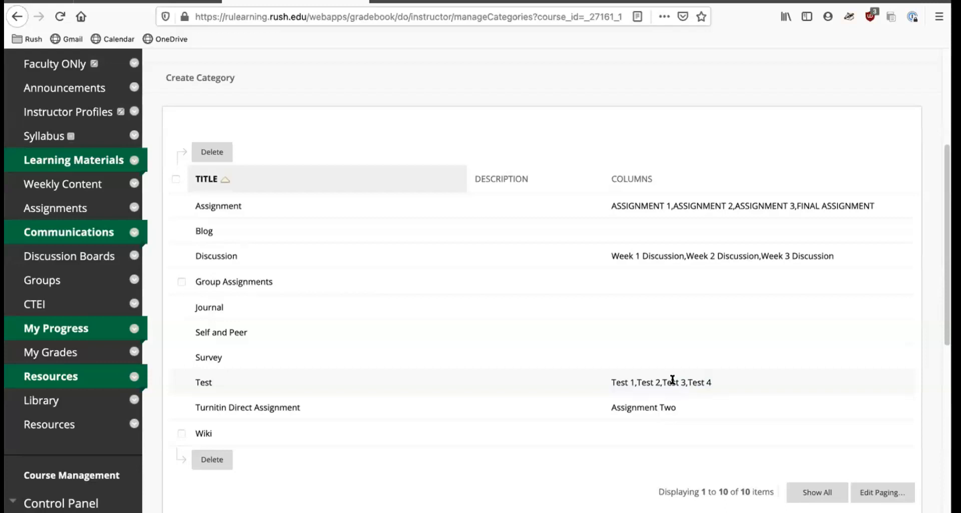
pyautogui.scroll(3, 489, 309)
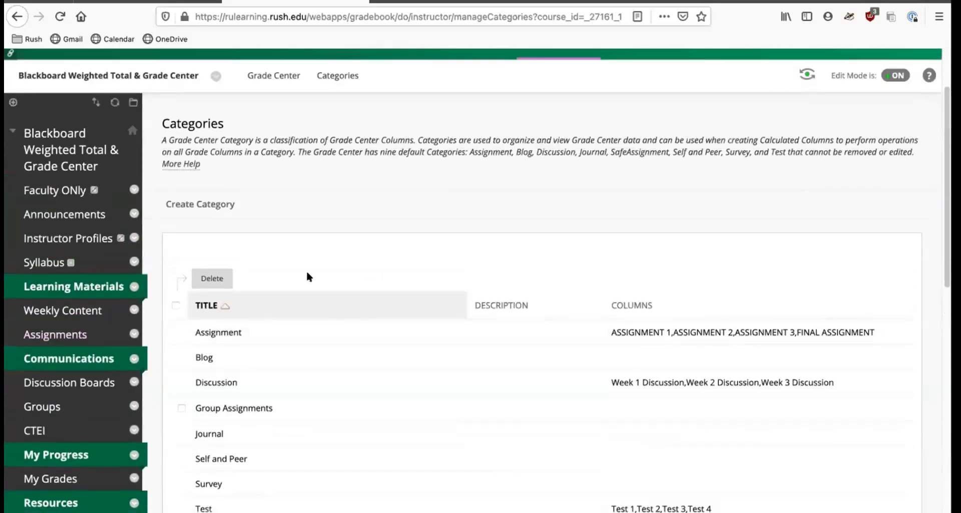
pyautogui.scroll(-5, 307, 275)
pyautogui.scroll(3, 307, 275)
pyautogui.scroll(-3, 308, 275)
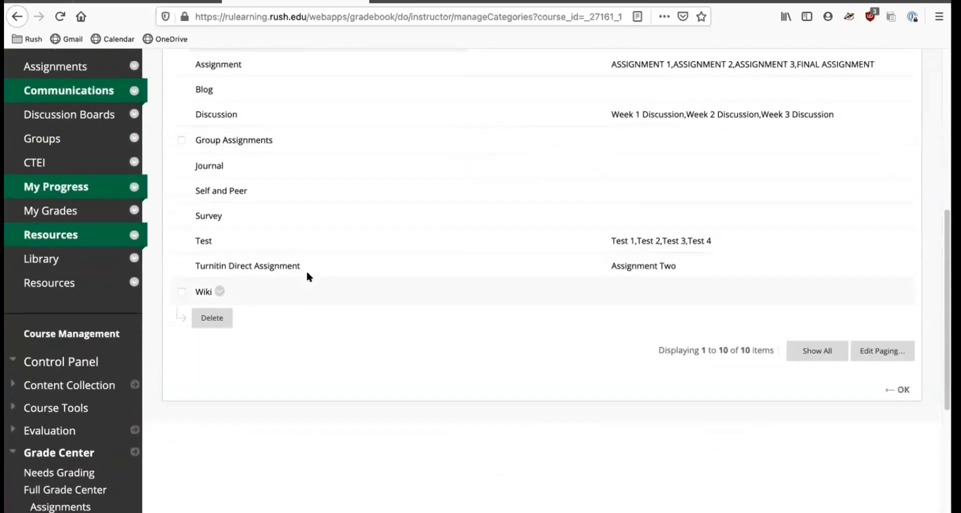
pyautogui.scroll(2, 307, 276)
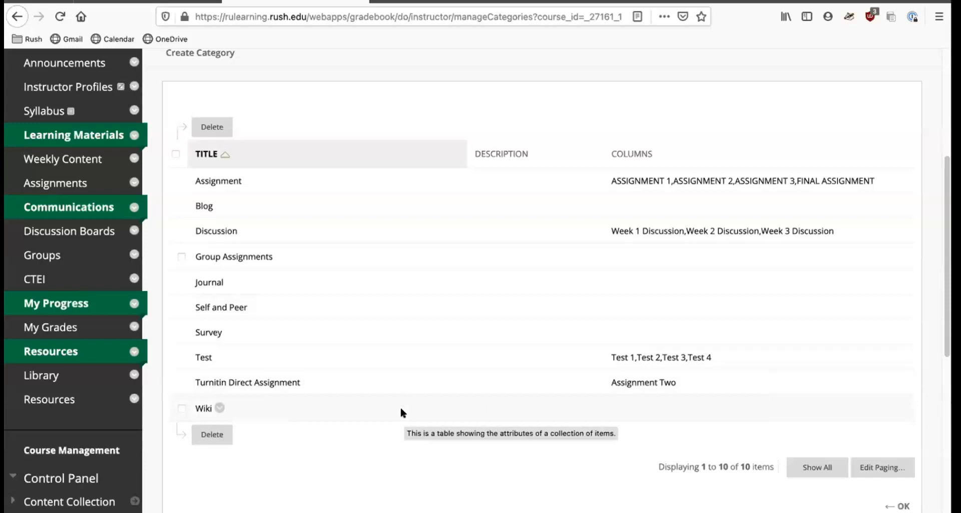
pyautogui.scroll(-6, 400, 408)
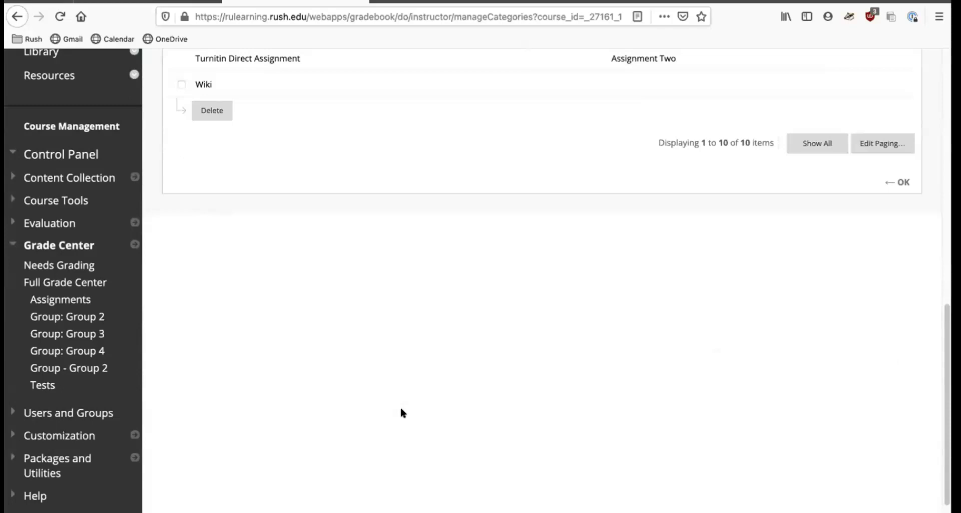
pyautogui.scroll(3, 401, 408)
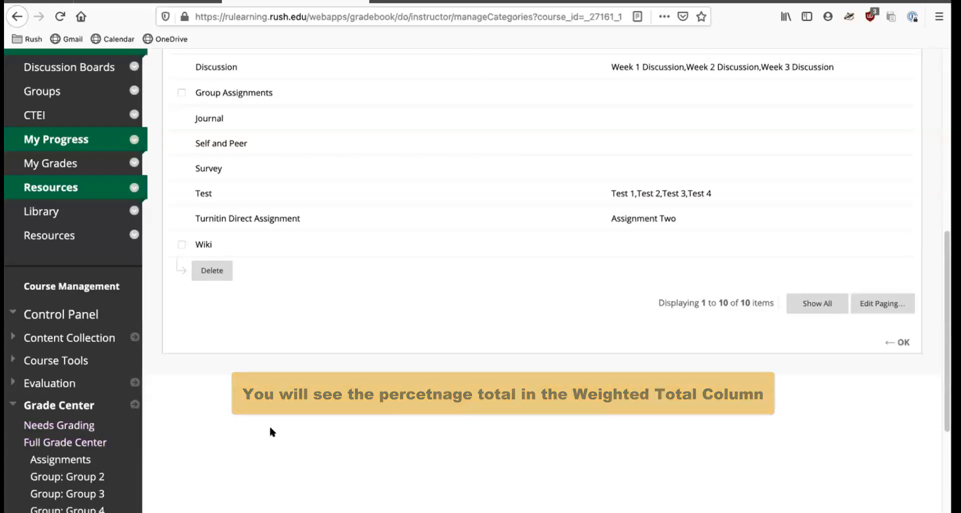
pyautogui.scroll(1, 271, 406)
pyautogui.scroll(10, 269, 401)
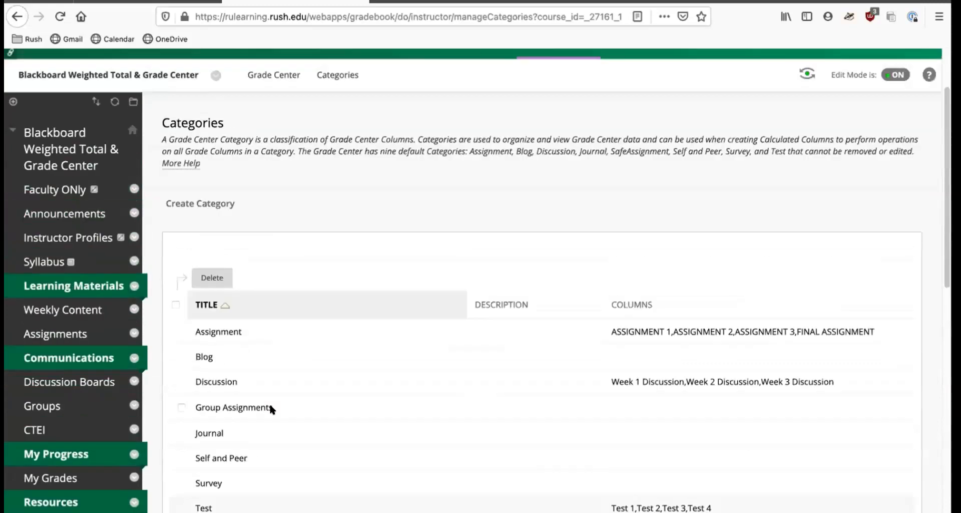
# Open the course Announcements and review today's agenda.
pyautogui.click(57, 283)
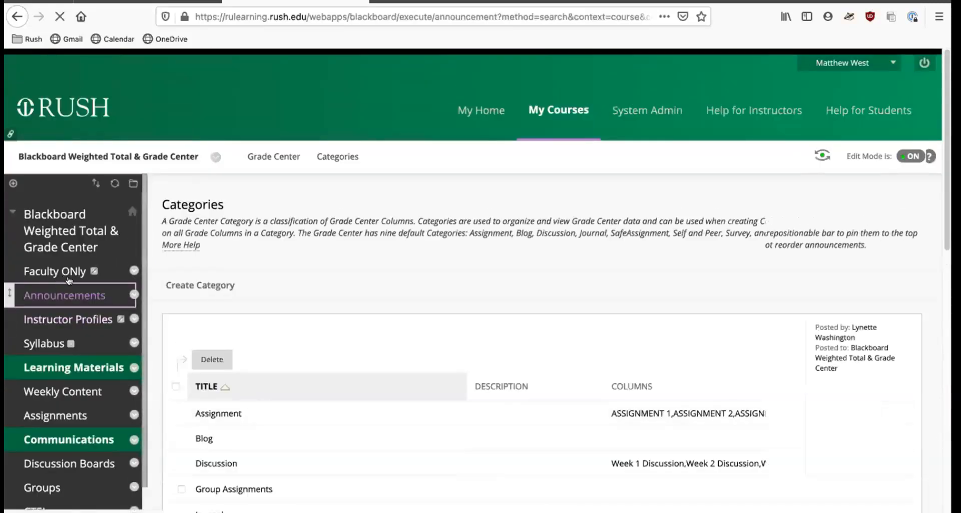
pyautogui.scroll(-7, 295, 341)
pyautogui.scroll(-3, 295, 349)
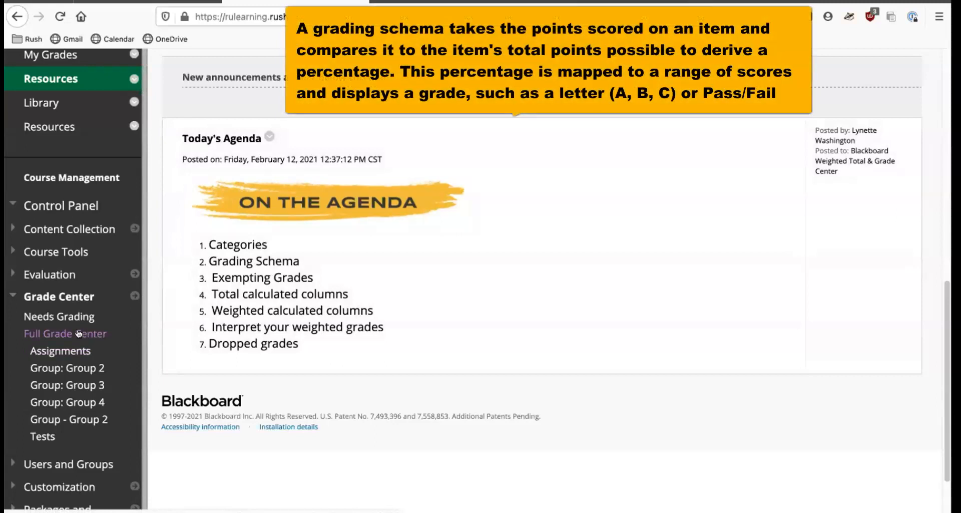
# Open Grading Schemas from the Full Grade Center and edit the Letter schema.
pyautogui.click(79, 333)
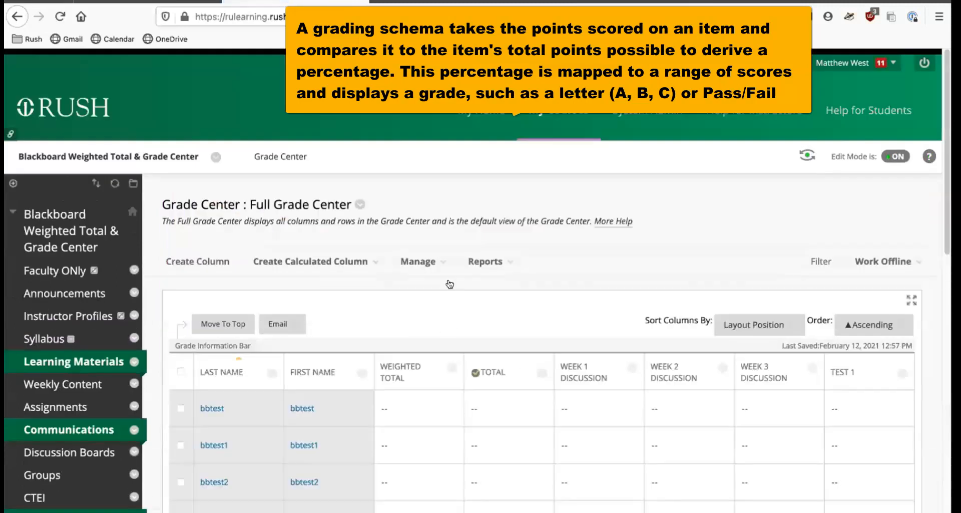
pyautogui.click(432, 263)
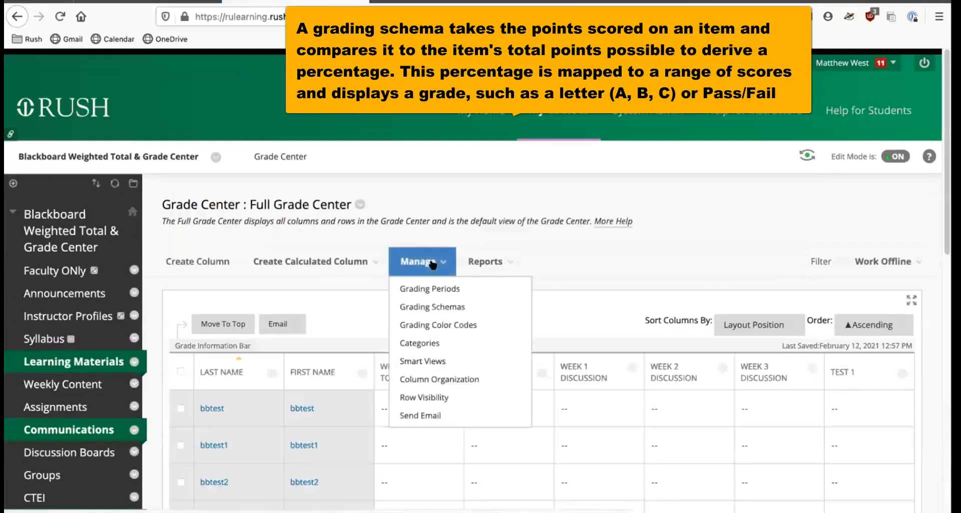
pyautogui.click(438, 306)
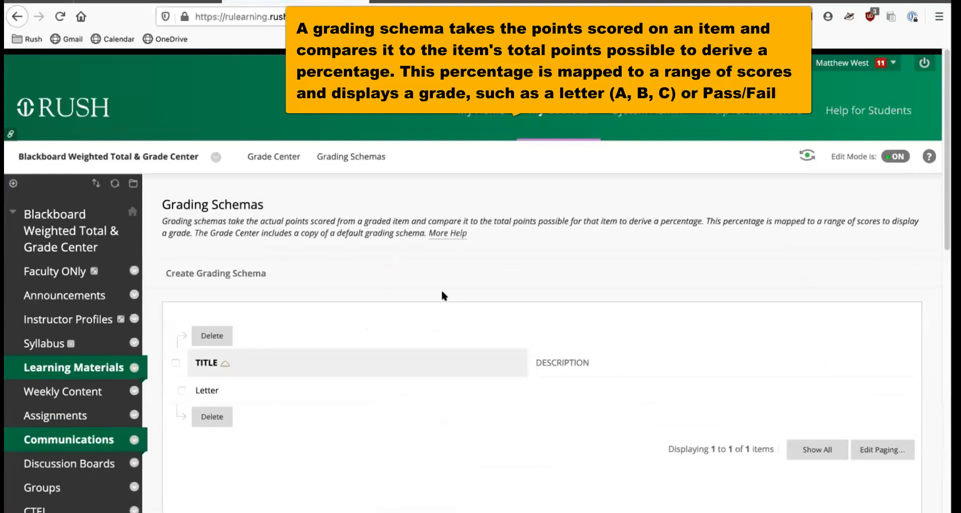
pyautogui.scroll(-3, 440, 289)
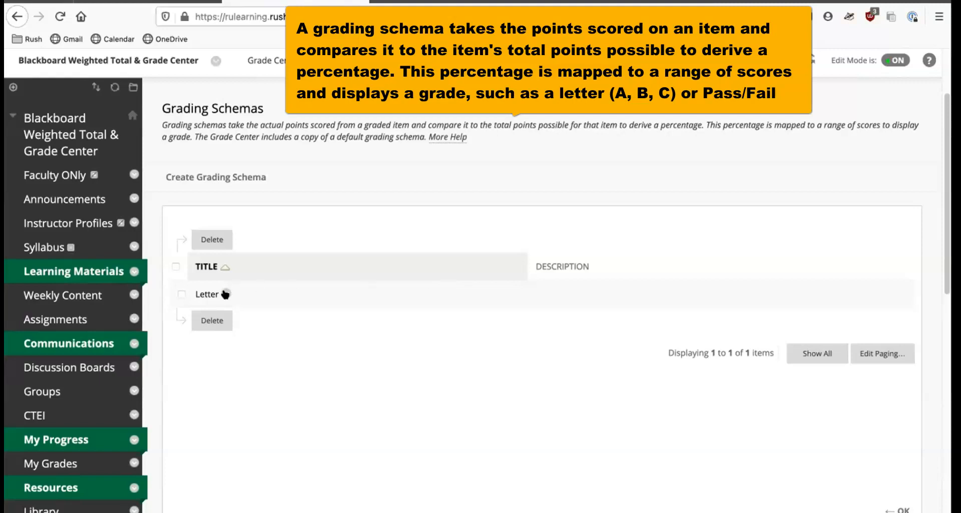
pyautogui.click(225, 294)
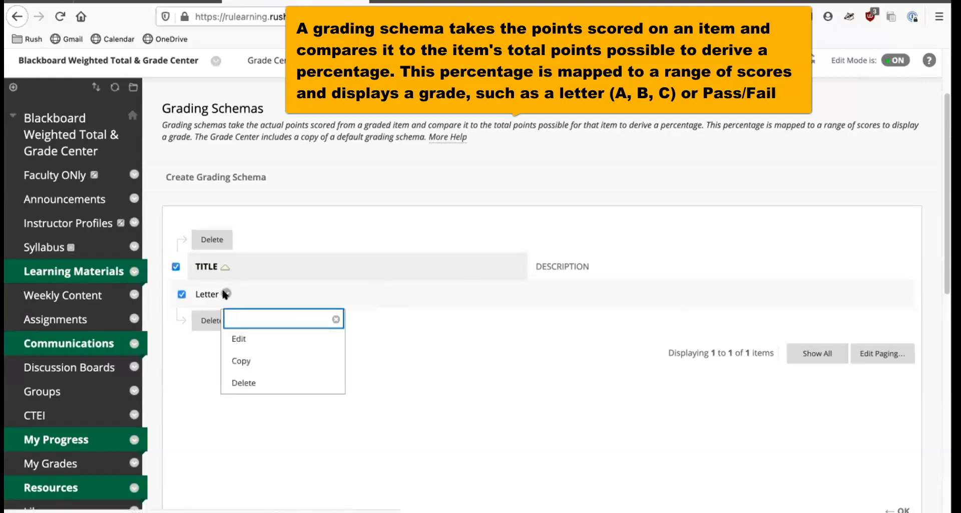
pyautogui.click(241, 338)
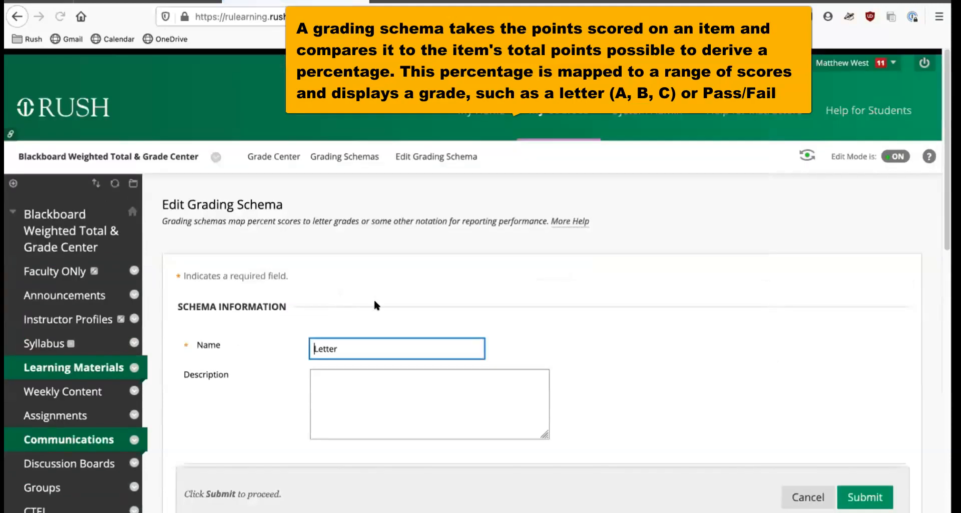
pyautogui.scroll(-2, 343, 221)
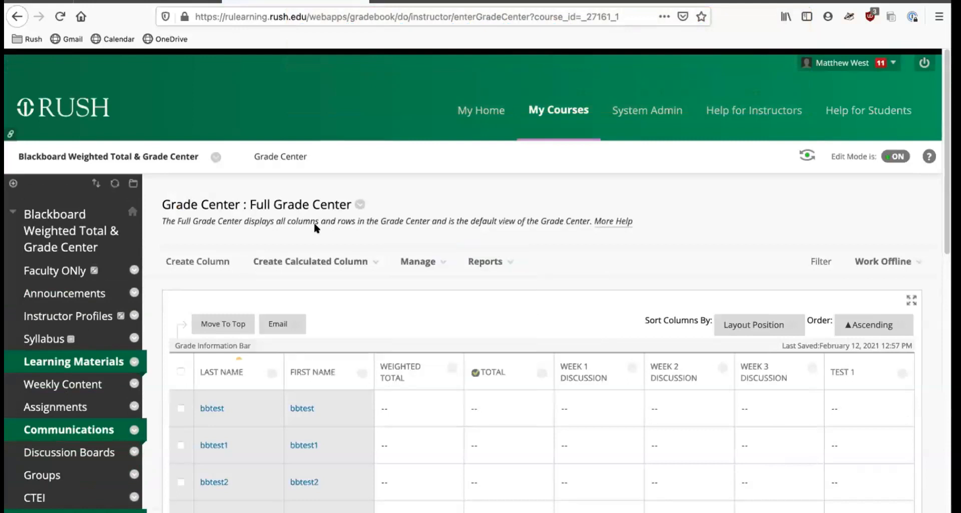
# Return to Grading Schemas from the Full Grade Center and reopen the Letter schema for editing.
pyautogui.click(432, 262)
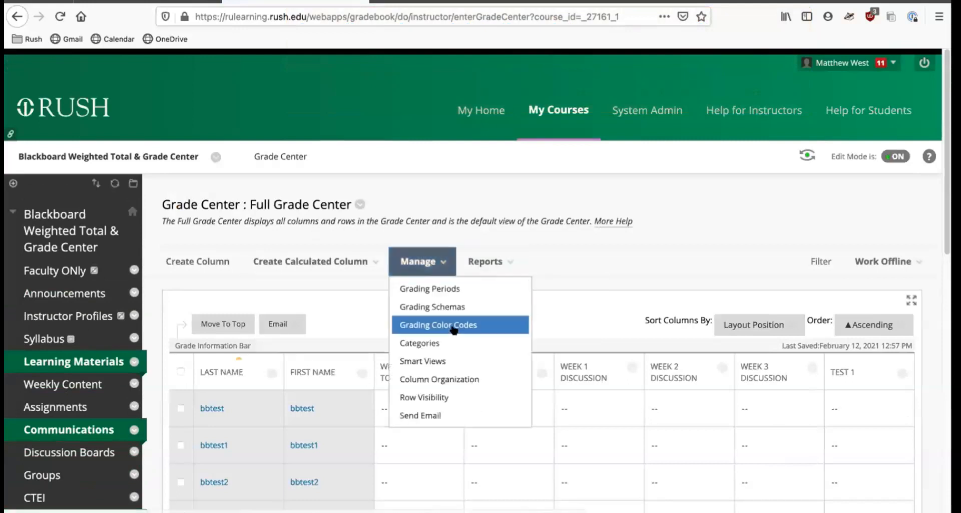
pyautogui.click(433, 306)
pyautogui.scroll(-2, 321, 376)
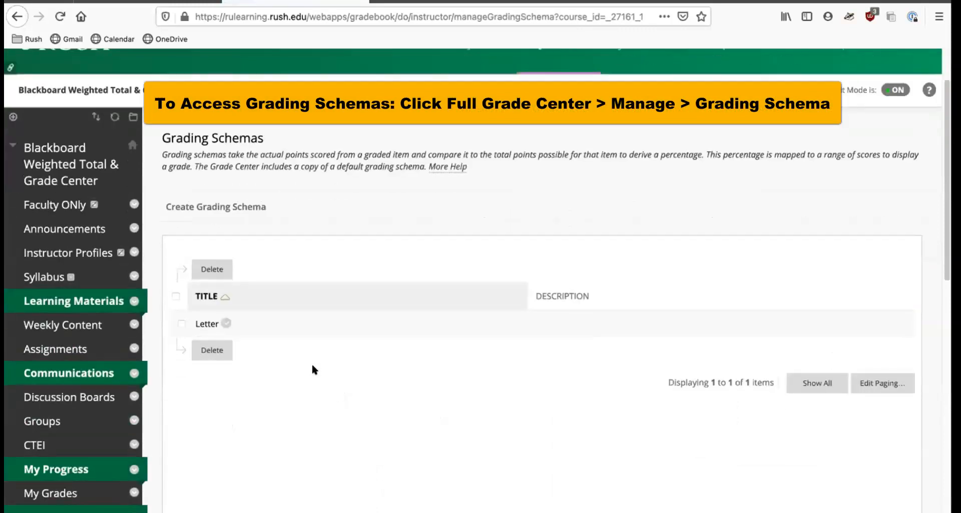
pyautogui.scroll(-1, 313, 369)
pyautogui.click(224, 306)
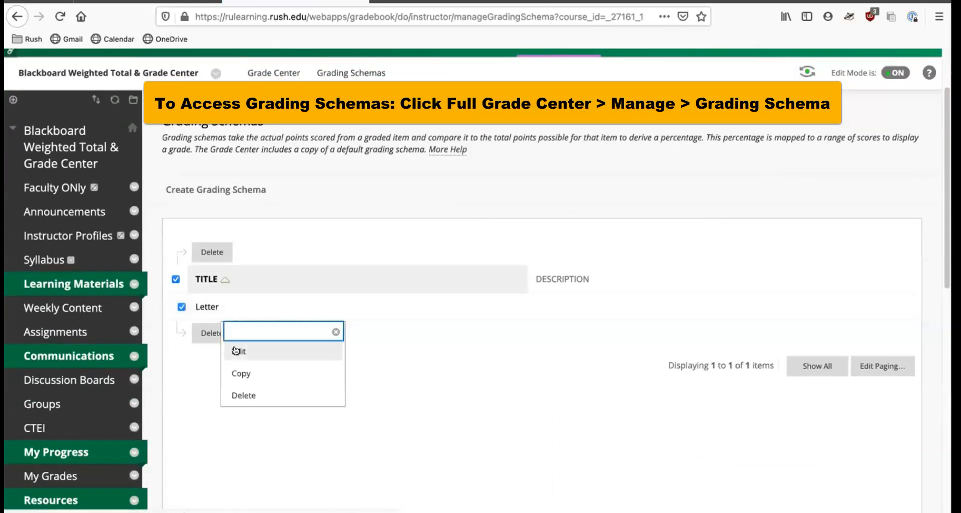
pyautogui.click(238, 349)
# Examine the Letter schema's mapping of score ranges to letter grades and calculated percentages.
pyautogui.scroll(-9, 385, 280)
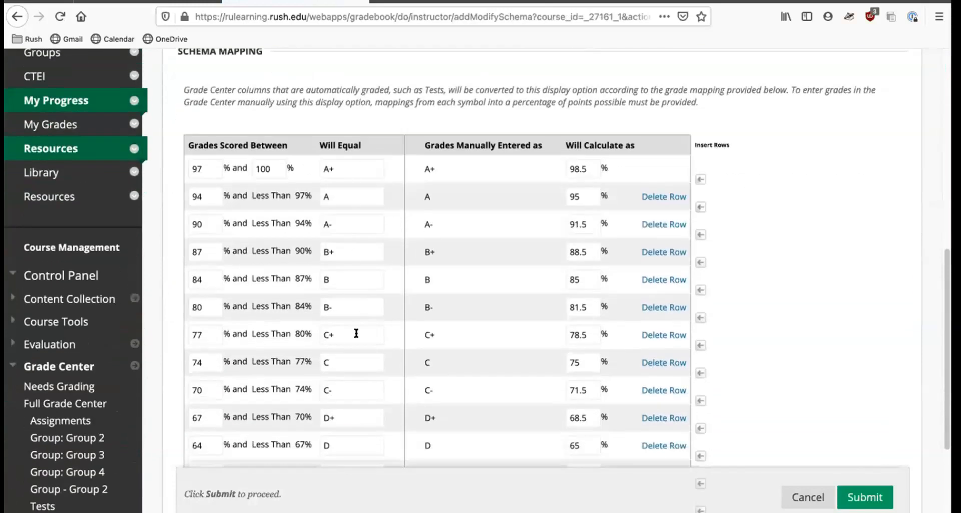
pyautogui.scroll(-3, 356, 333)
pyautogui.scroll(2, 356, 333)
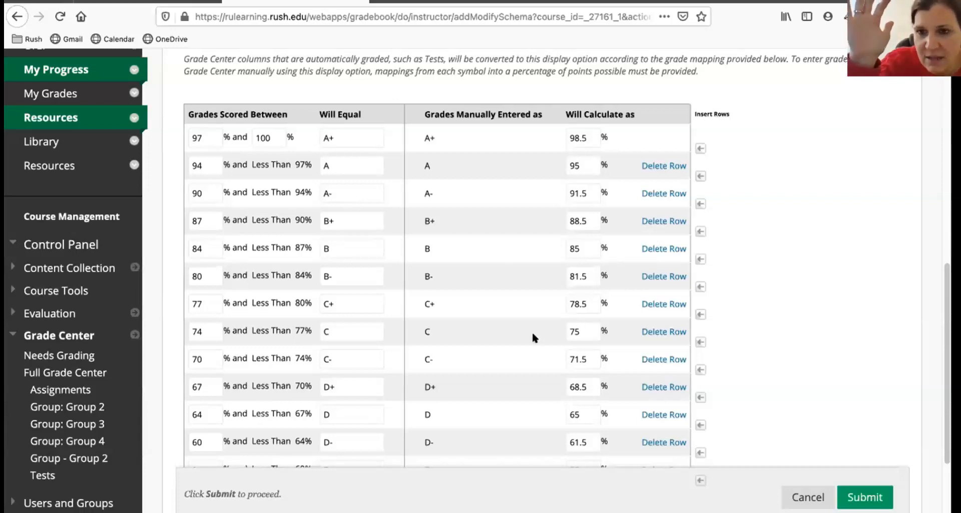
pyautogui.scroll(-1, 533, 334)
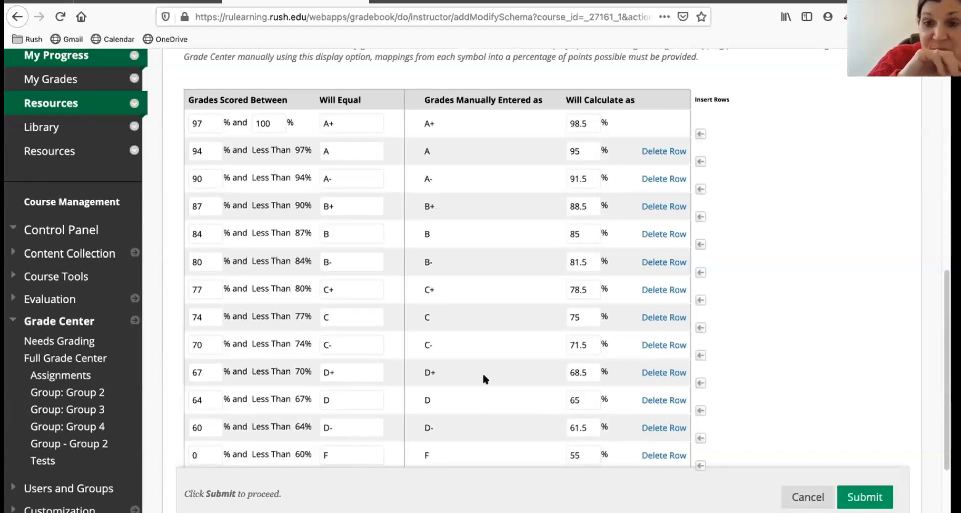
pyautogui.scroll(-2, 484, 375)
pyautogui.scroll(3, 483, 379)
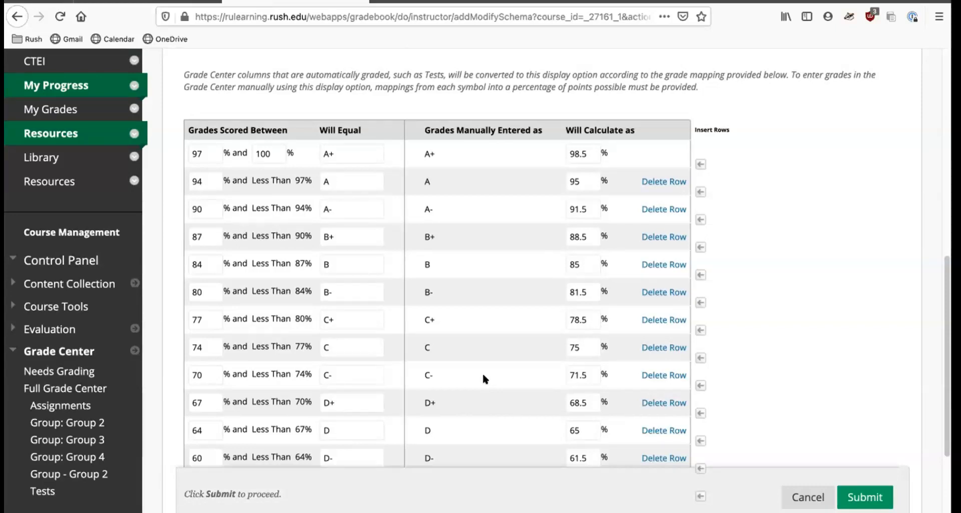
pyautogui.scroll(3, 484, 375)
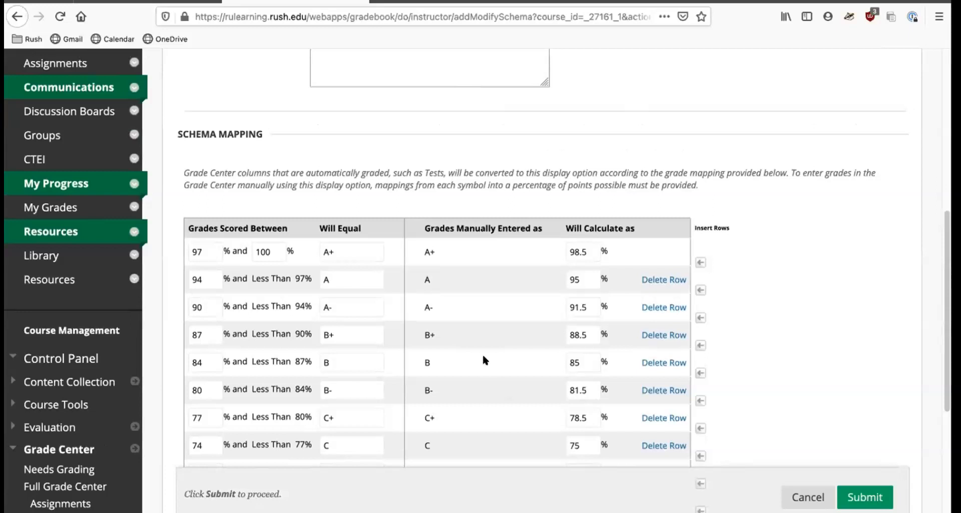
pyautogui.scroll(-6, 483, 359)
pyautogui.scroll(3, 483, 359)
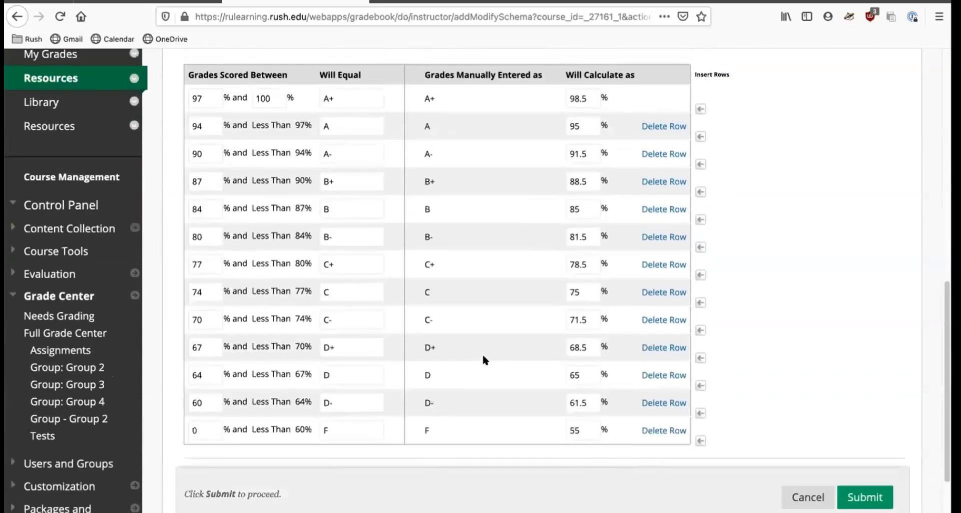
# Close the Letter schema without saving any changes.
pyautogui.scroll(-1, 483, 359)
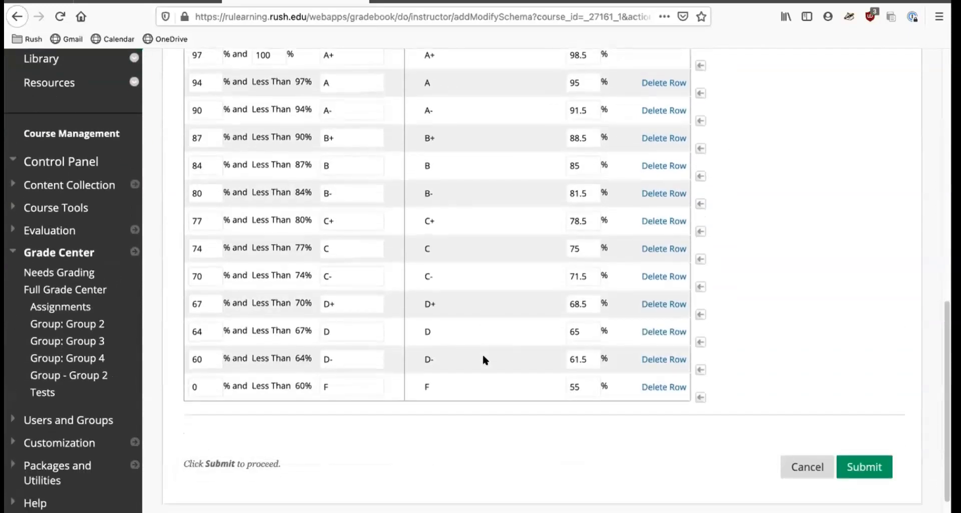
pyautogui.scroll(1, 483, 360)
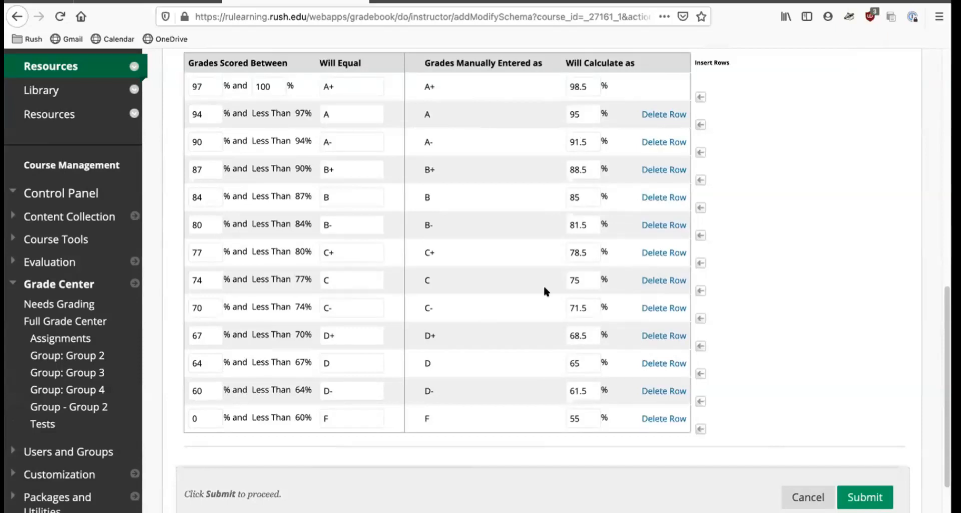
pyautogui.click(797, 495)
# Create a new grading schema named CON Letter and insert three extra rows into its mapping table.
pyautogui.click(257, 273)
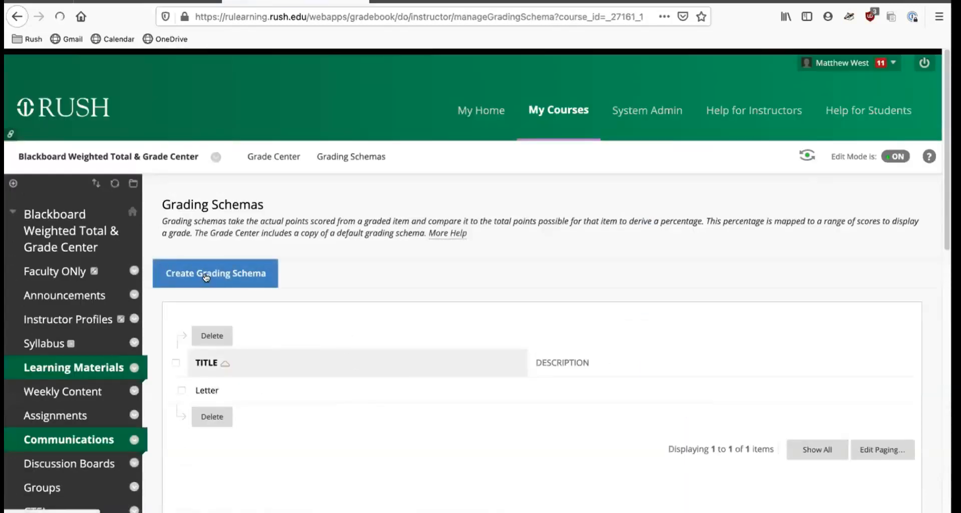
pyautogui.scroll(-2, 465, 273)
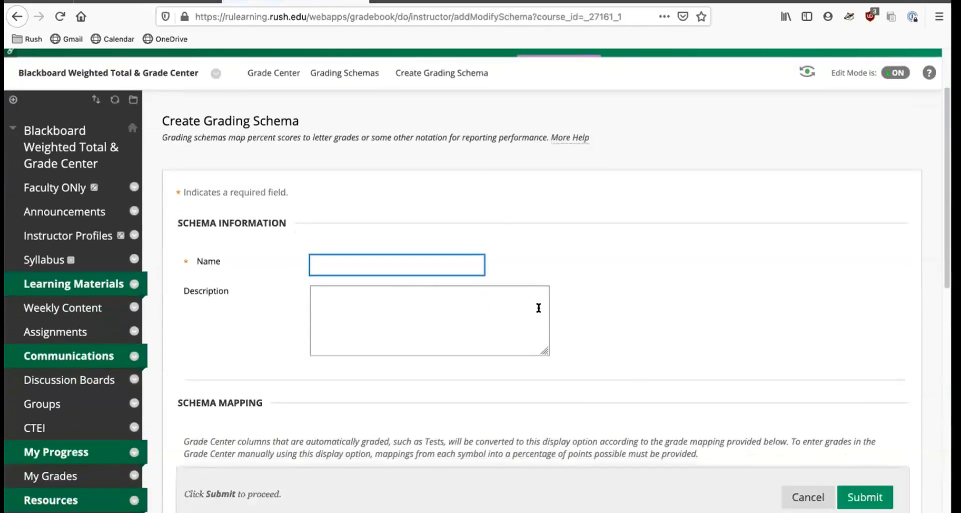
pyautogui.write('CON Letter')
pyautogui.scroll(-8, 642, 278)
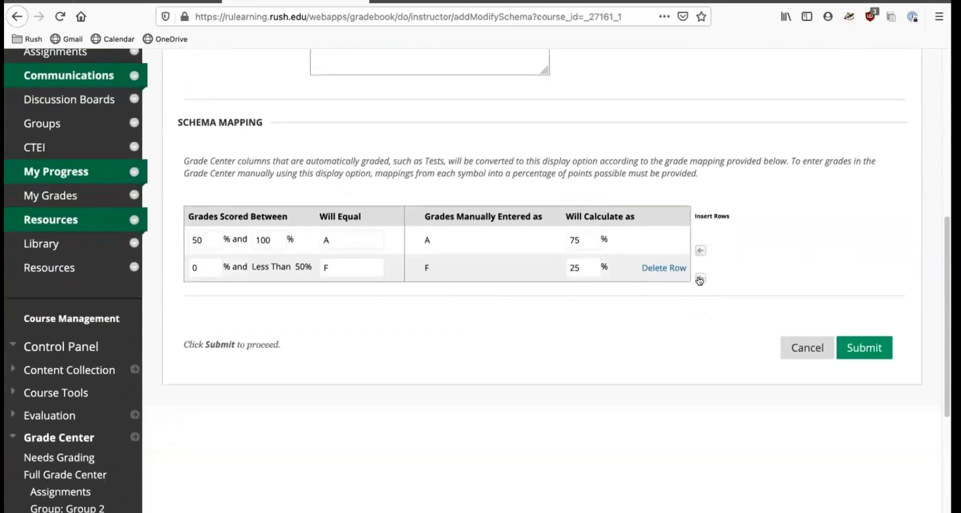
pyautogui.click(700, 279)
pyautogui.click(701, 305)
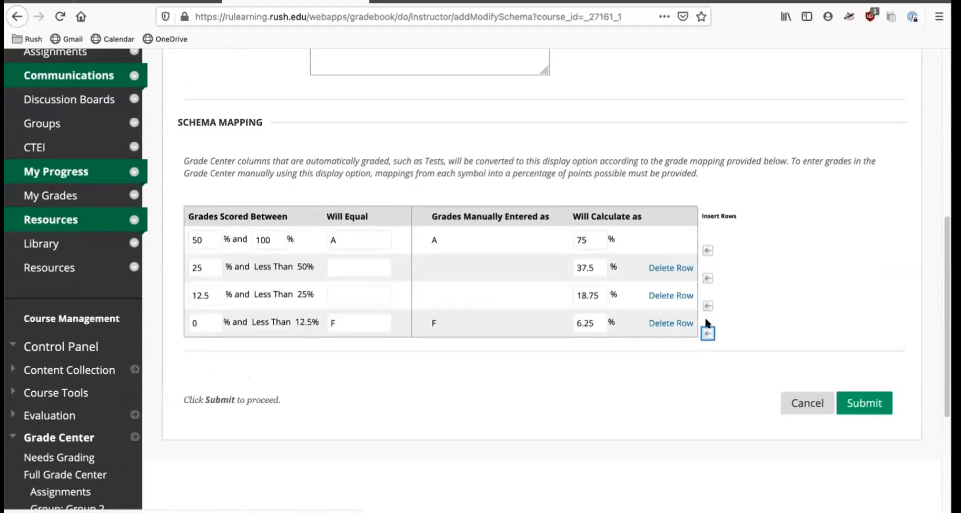
pyautogui.click(703, 333)
# Set the A range to start at 89.5% and map the second row to B starting at 79.5%.
pyautogui.doubleClick(210, 235)
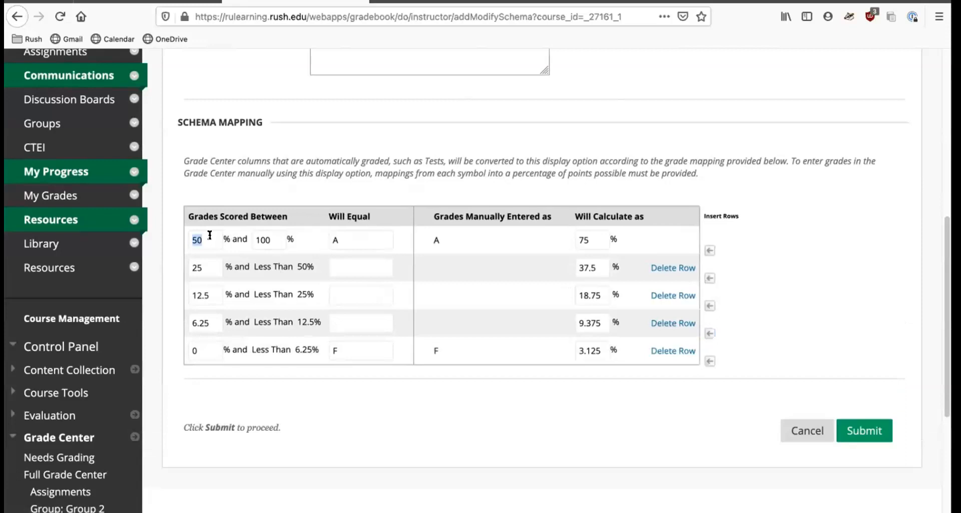
pyautogui.write('89.5')
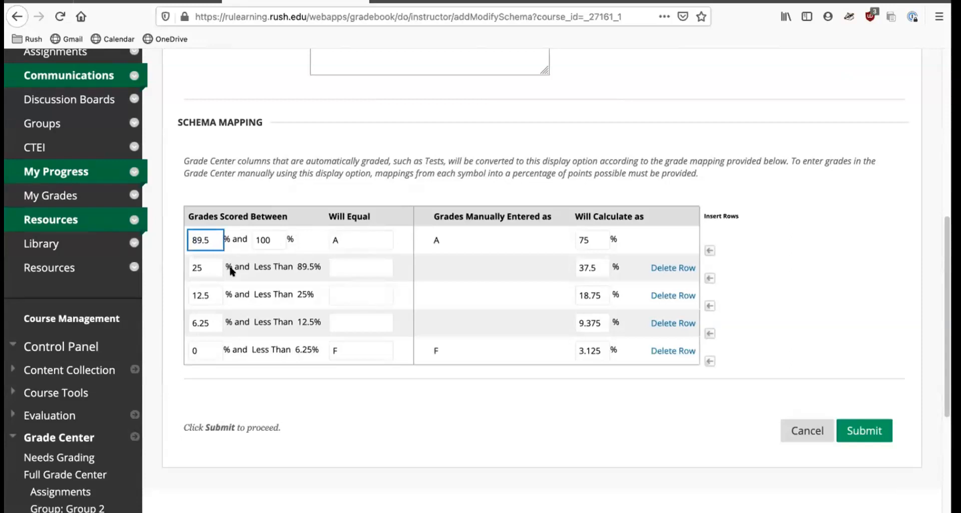
pyautogui.moveTo(201, 239); pyautogui.dragTo(190, 238)
pyautogui.doubleClick(272, 238)
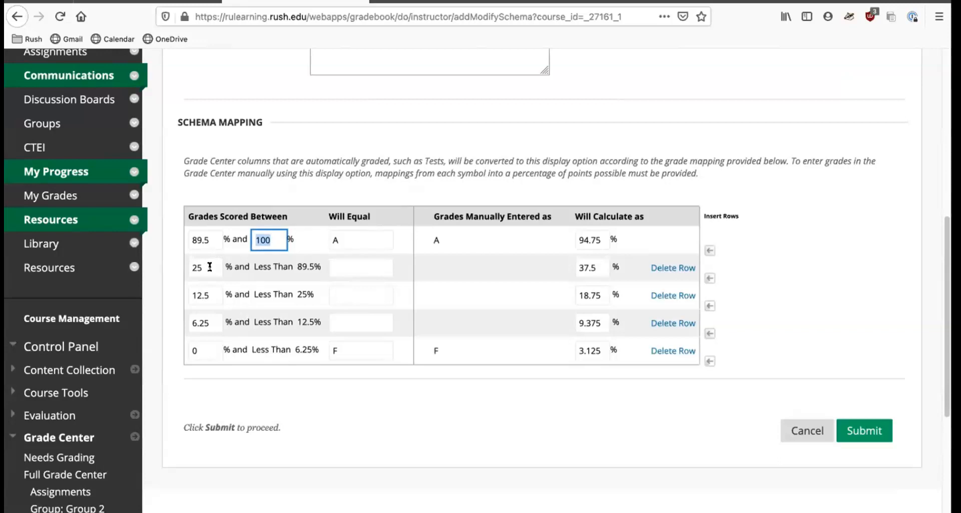
pyautogui.click(368, 266)
pyautogui.write('B')
pyautogui.doubleClick(206, 266)
pyautogui.write('79.5')
# Map the third row to C with its lower bound at 69.5%.
pyautogui.click(342, 299)
pyautogui.write('C')
pyautogui.click(213, 296)
pyautogui.press('BackSpace')
pyautogui.press('BackSpace')
pyautogui.press('BackSpace')
pyautogui.press('BackSpace')
pyautogui.write('69.5')
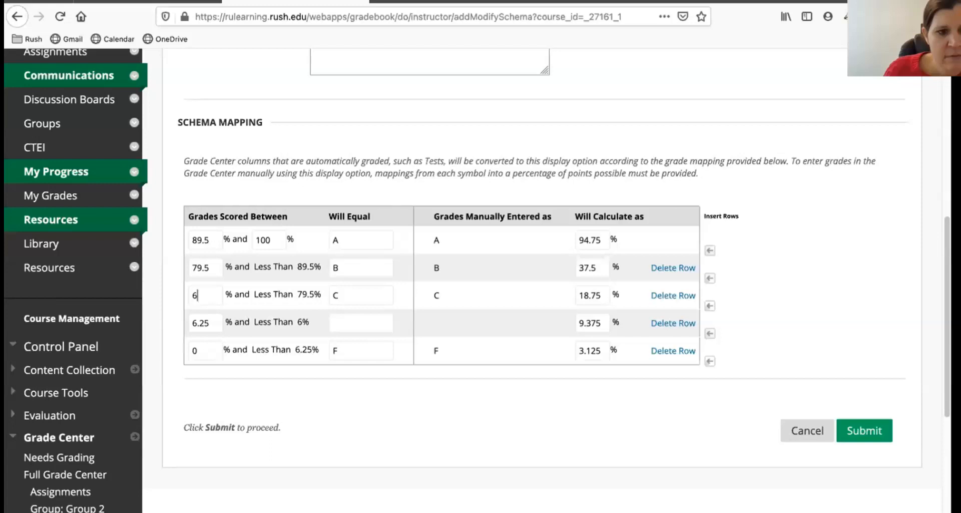
# Map the fourth row to F starting at 0% and delete the extra rows beneath it.
pyautogui.click(352, 293)
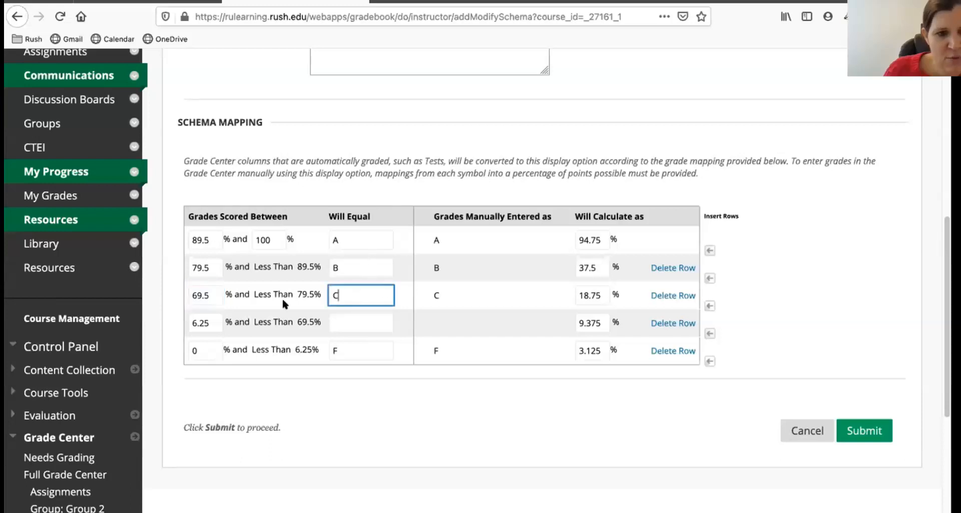
pyautogui.doubleClick(215, 322)
pyautogui.write('0')
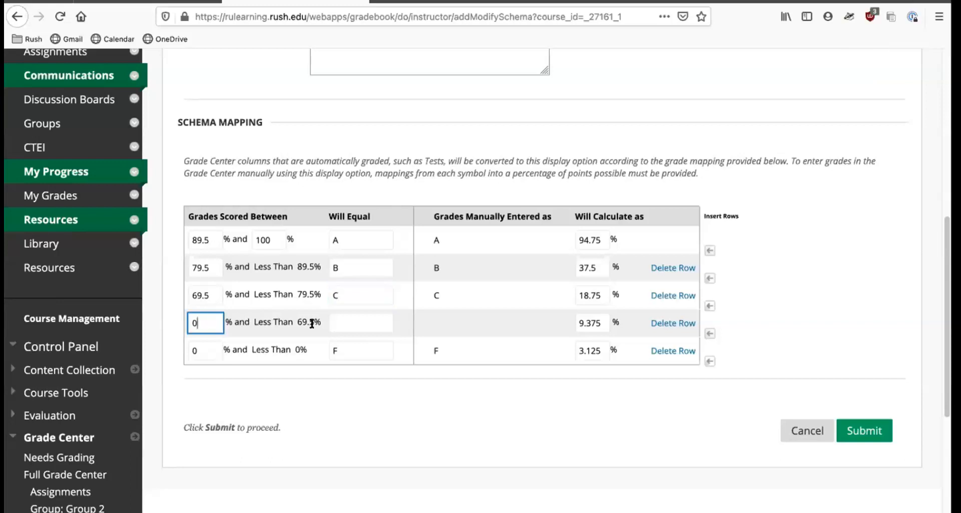
pyautogui.click(348, 323)
pyautogui.write('F')
pyautogui.click(710, 361)
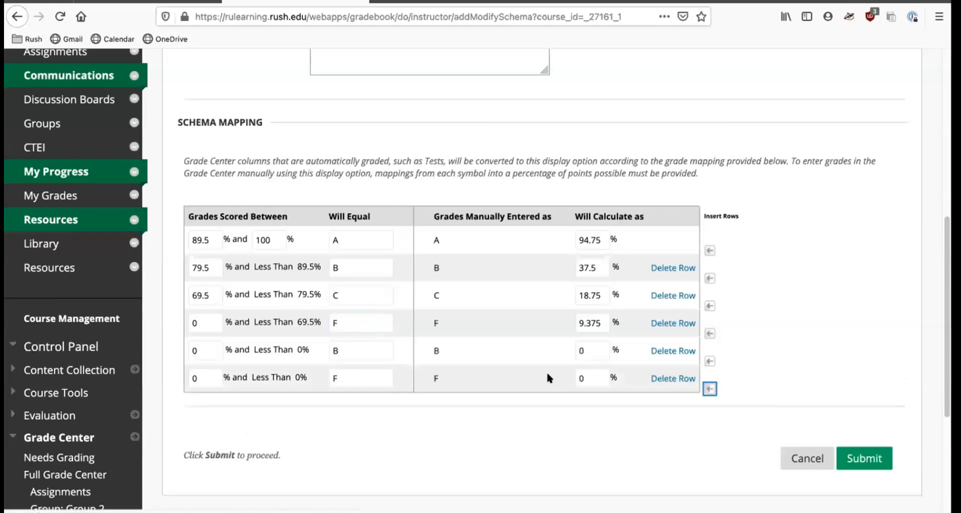
pyautogui.click(673, 379)
pyautogui.click(670, 349)
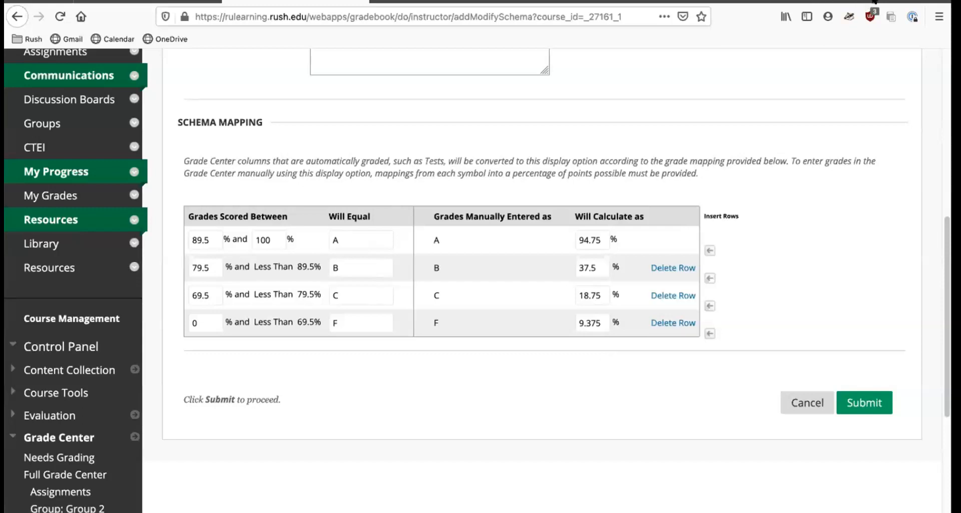
# Try to submit the CON Letter schema.
pyautogui.click(857, 405)
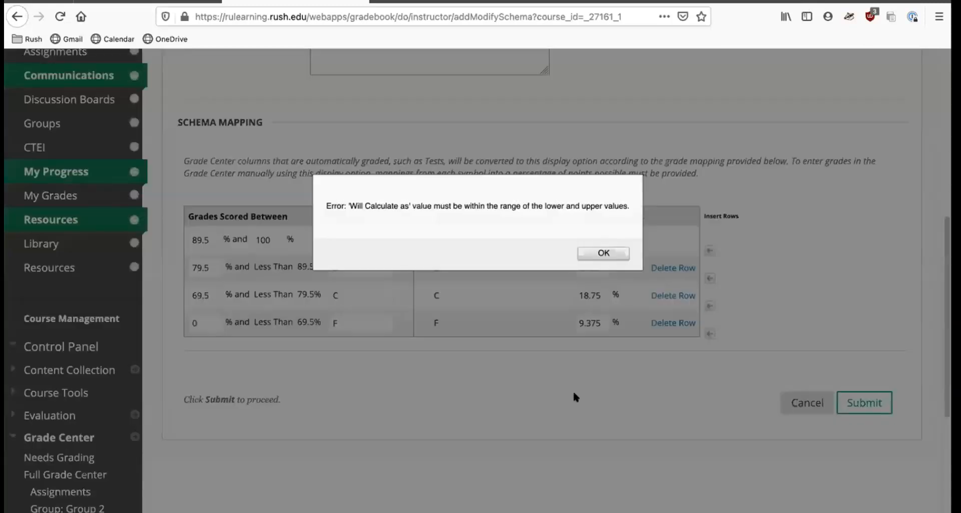
pyautogui.click(590, 250)
pyautogui.click(595, 271)
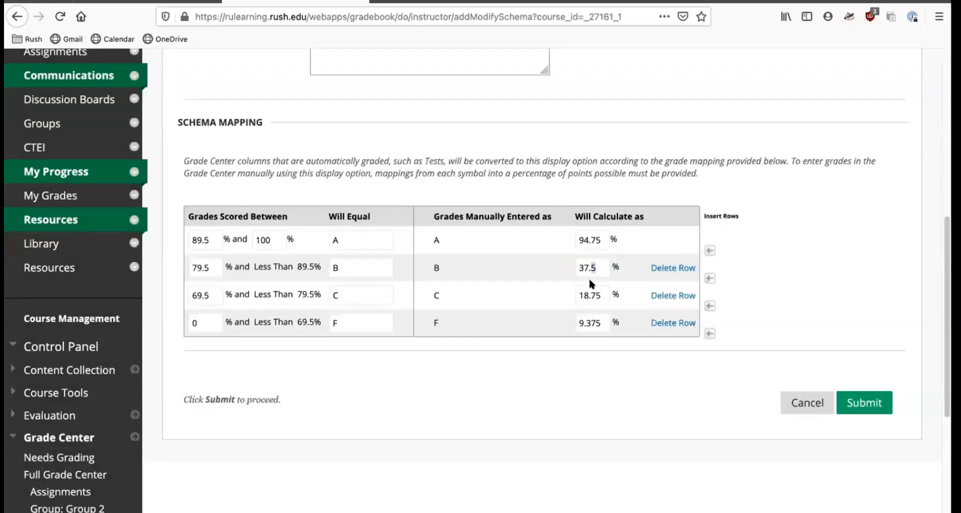
# Set the B, C and F calculated percentages to 85, 75 and 50, then submit the schema.
pyautogui.doubleClick(596, 261)
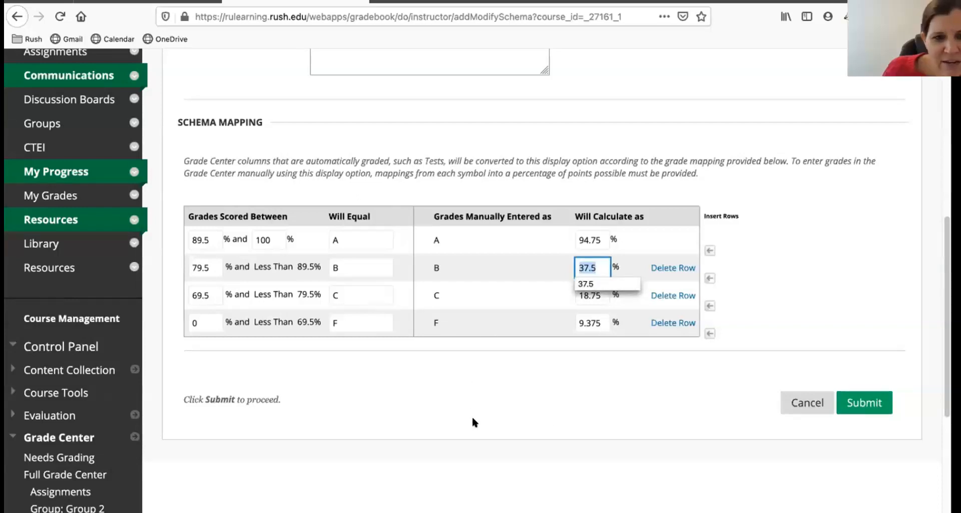
pyautogui.write('85')
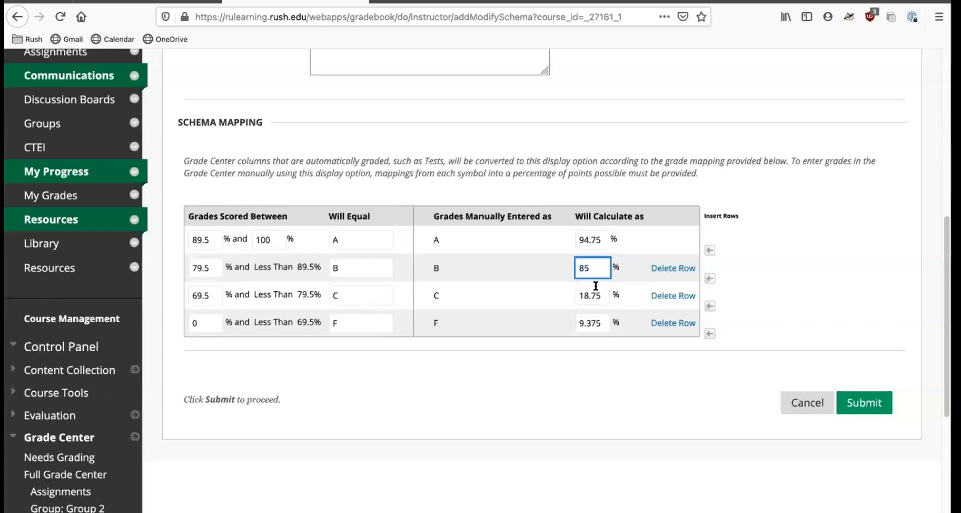
pyautogui.doubleClick(598, 294)
pyautogui.write('75')
pyautogui.doubleClick(600, 323)
pyautogui.tripleClick(600, 324)
pyautogui.write('50')
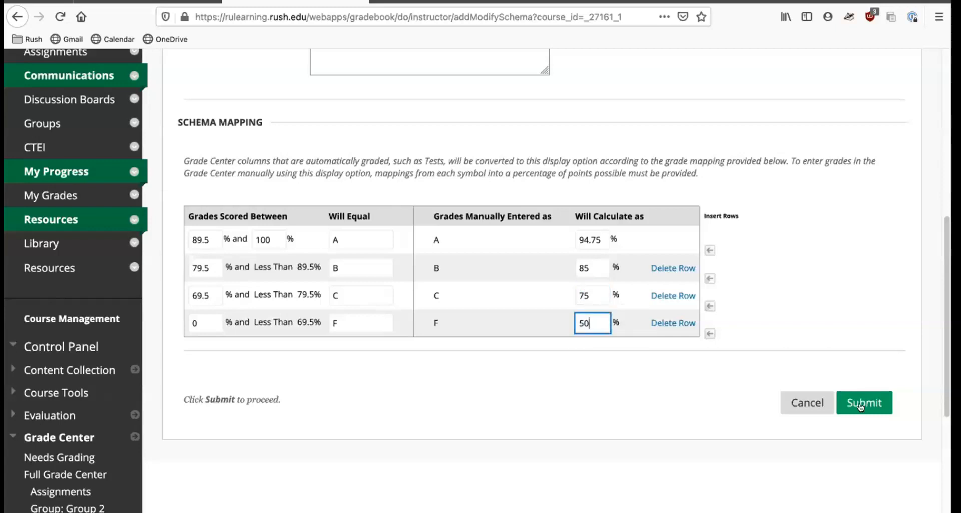
pyautogui.click(861, 404)
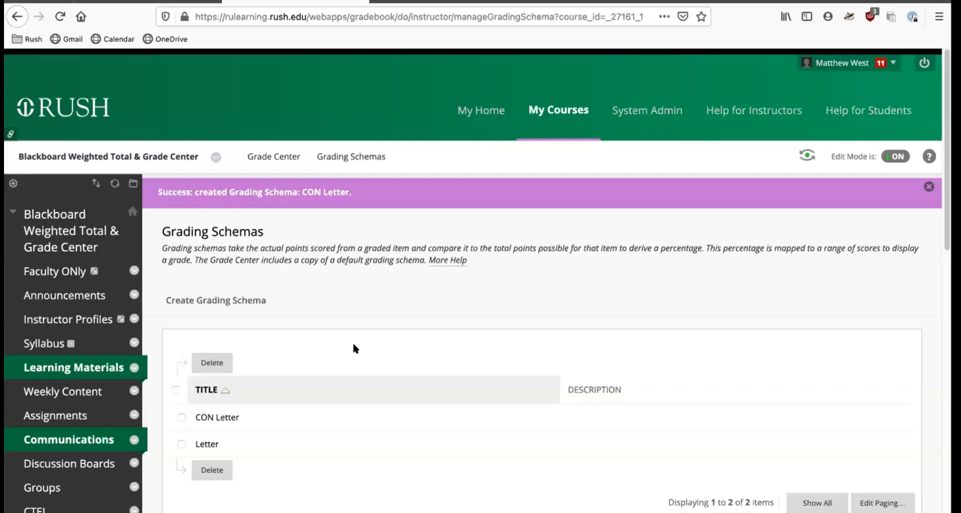
# Open Assignment 1's edit page and examine the primary grade display options, then leave without saving.
pyautogui.scroll(-2, 341, 330)
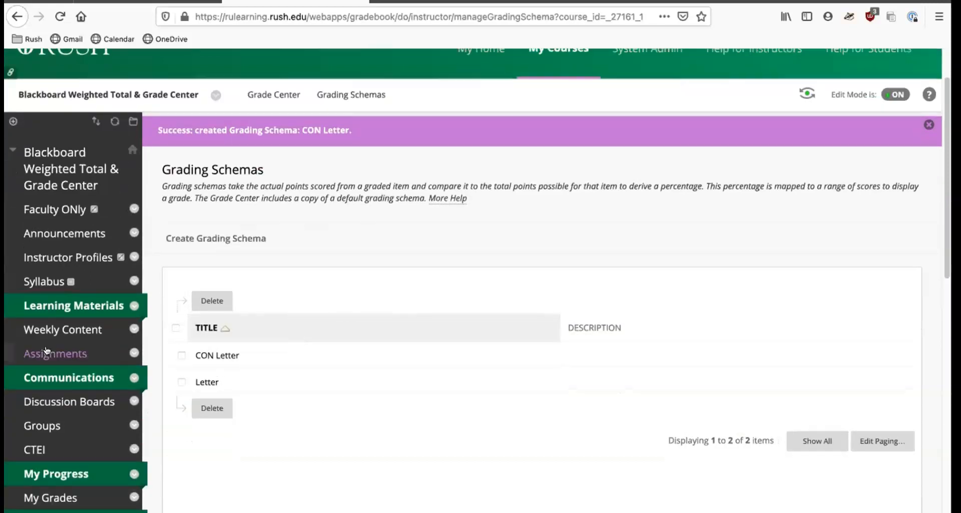
pyautogui.click(55, 353)
pyautogui.scroll(-3, 450, 325)
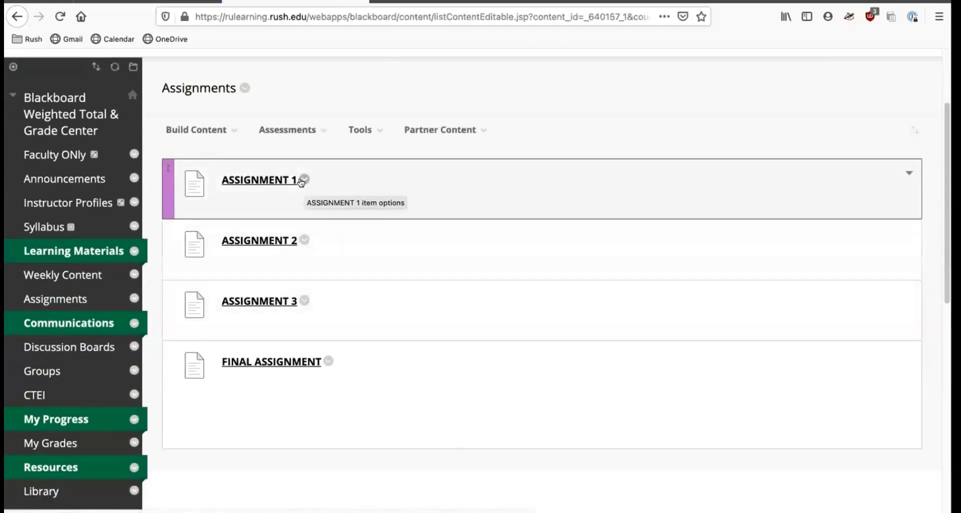
pyautogui.click(303, 179)
pyautogui.click(317, 78)
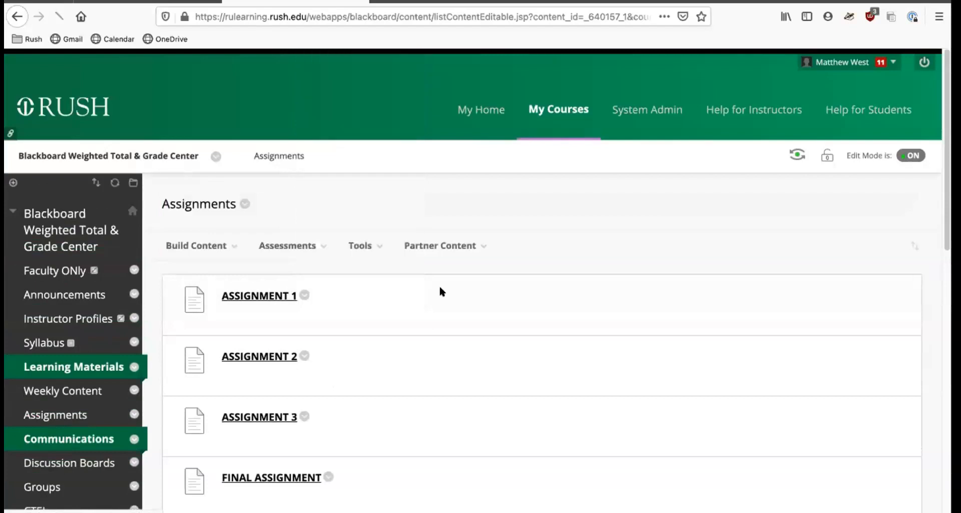
pyautogui.scroll(-20, 579, 290)
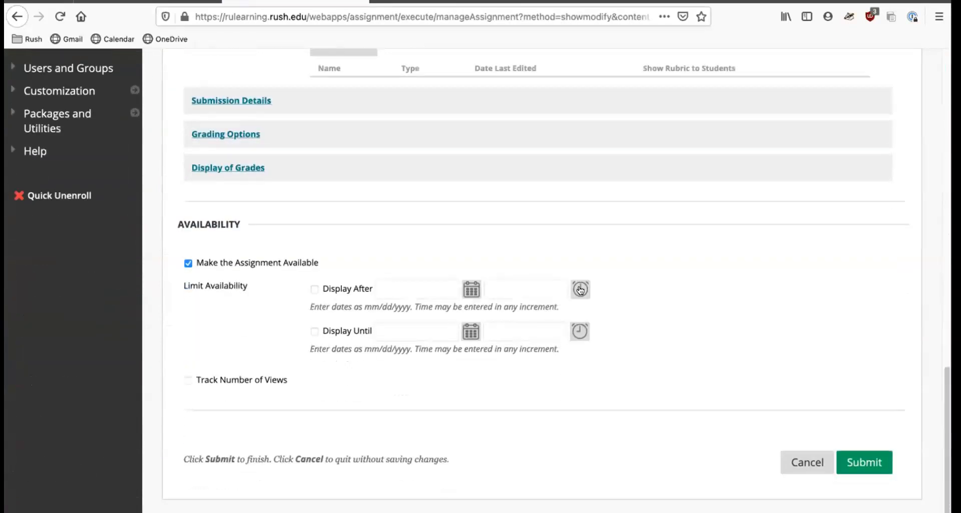
pyautogui.click(223, 168)
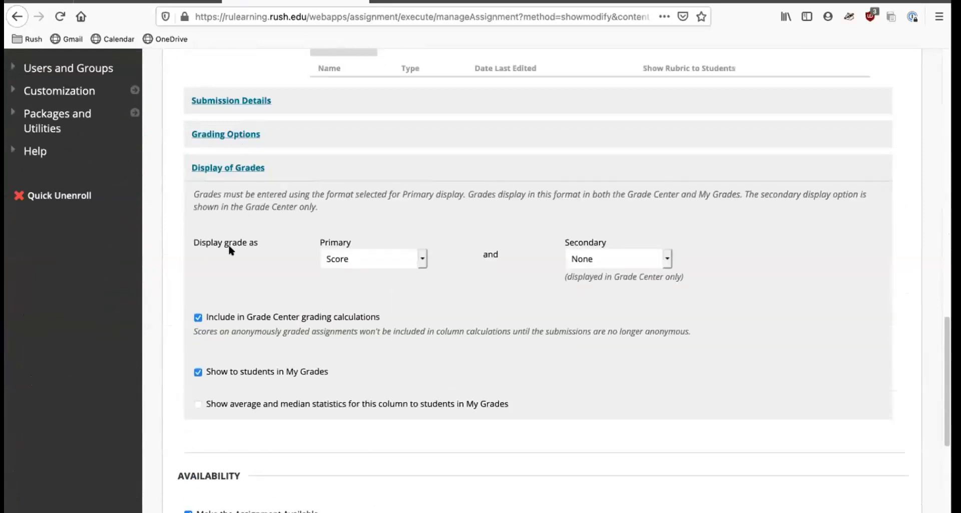
pyautogui.click(367, 260)
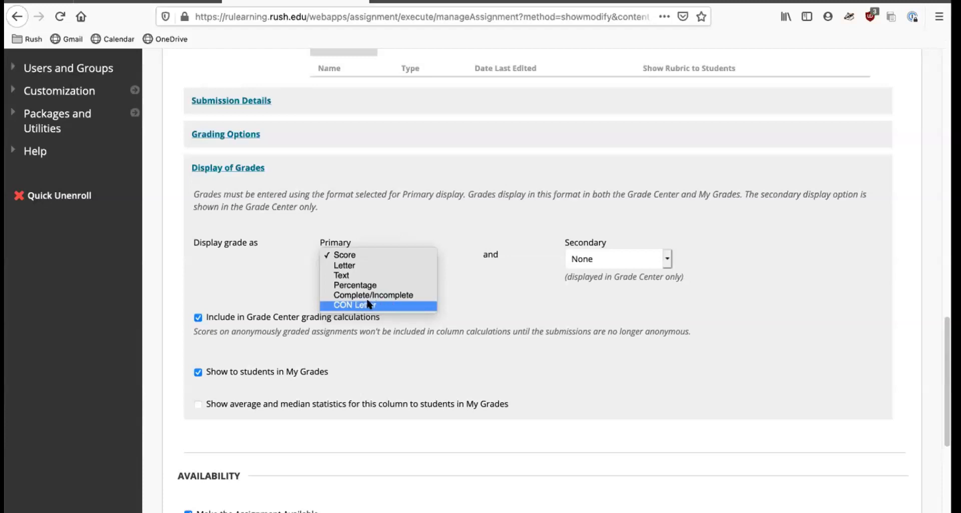
pyautogui.click(439, 222)
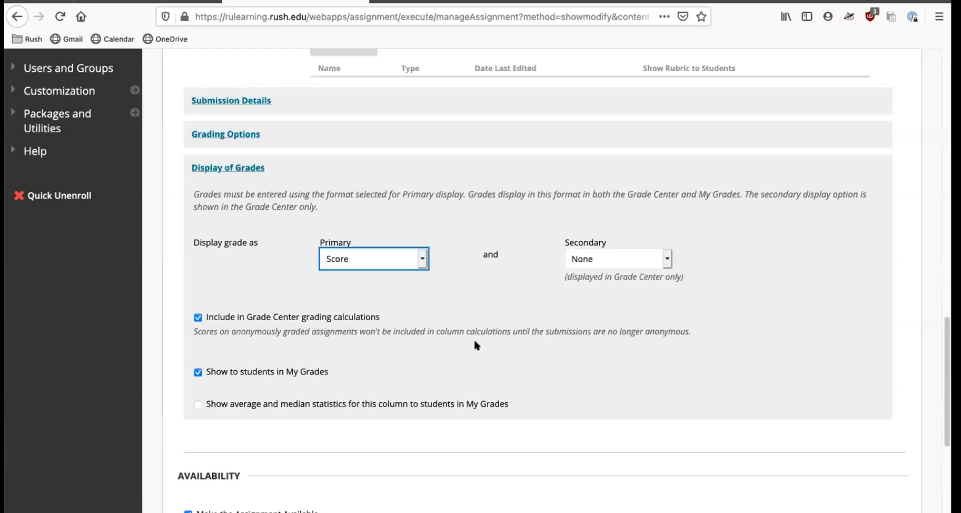
pyautogui.scroll(-5, 579, 343)
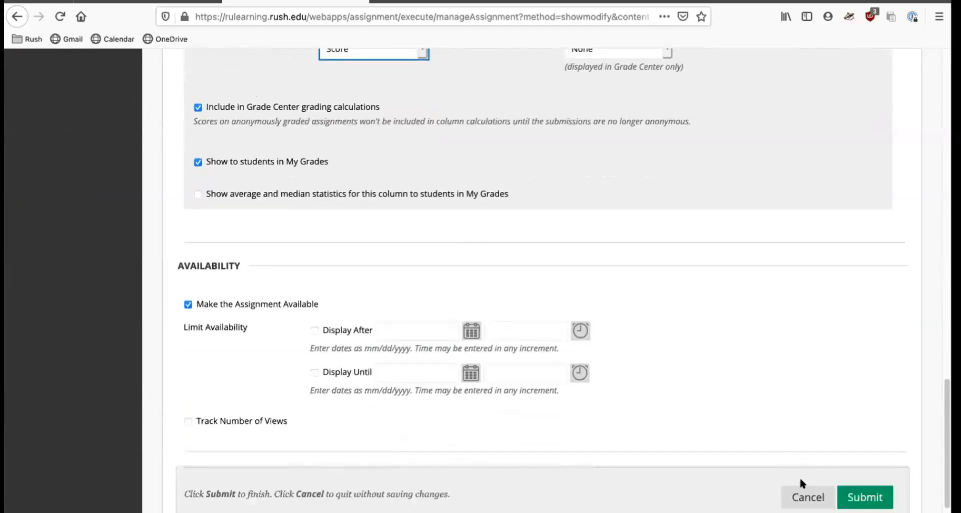
pyautogui.click(800, 494)
# Open the Full Grade Center and set the Total column's primary display to CON Letter, then submit.
pyautogui.scroll(-10, 378, 300)
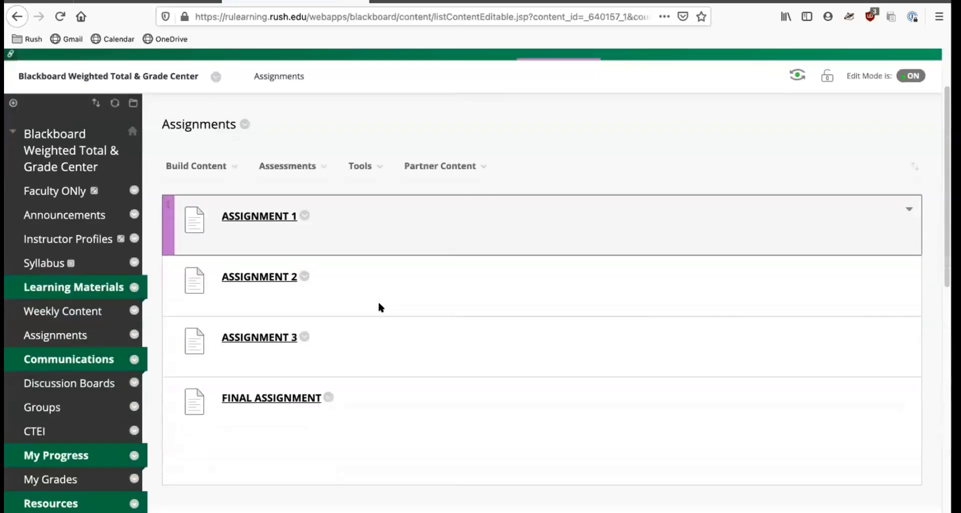
pyautogui.click(35, 375)
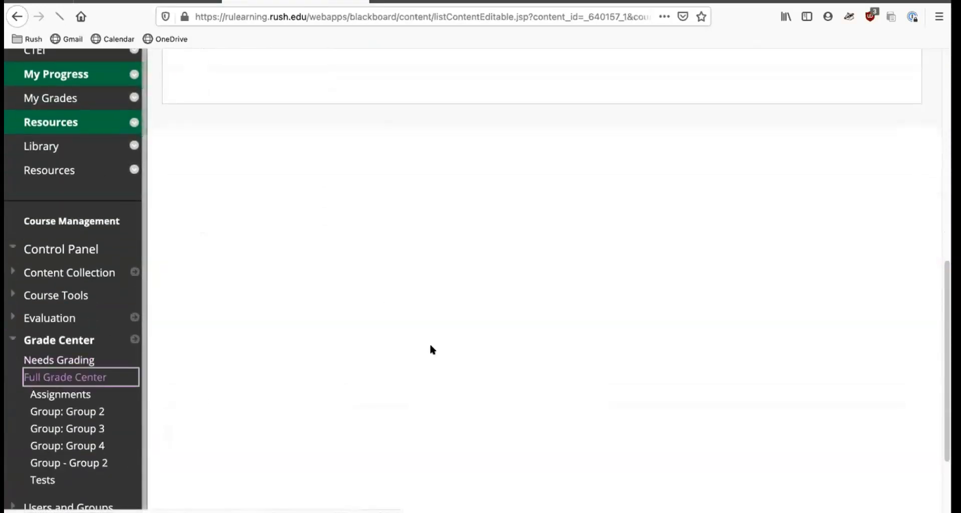
pyautogui.scroll(-3, 548, 266)
pyautogui.scroll(-3, 549, 270)
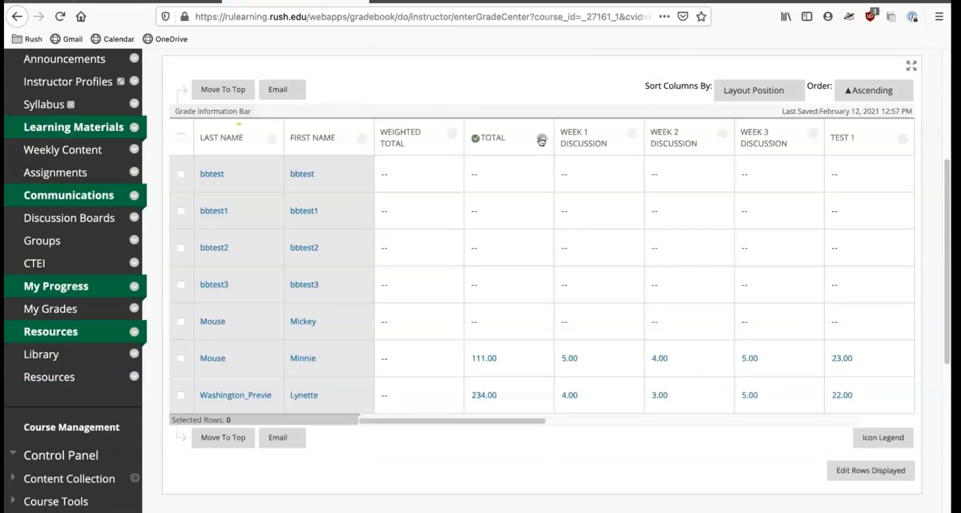
pyautogui.click(542, 139)
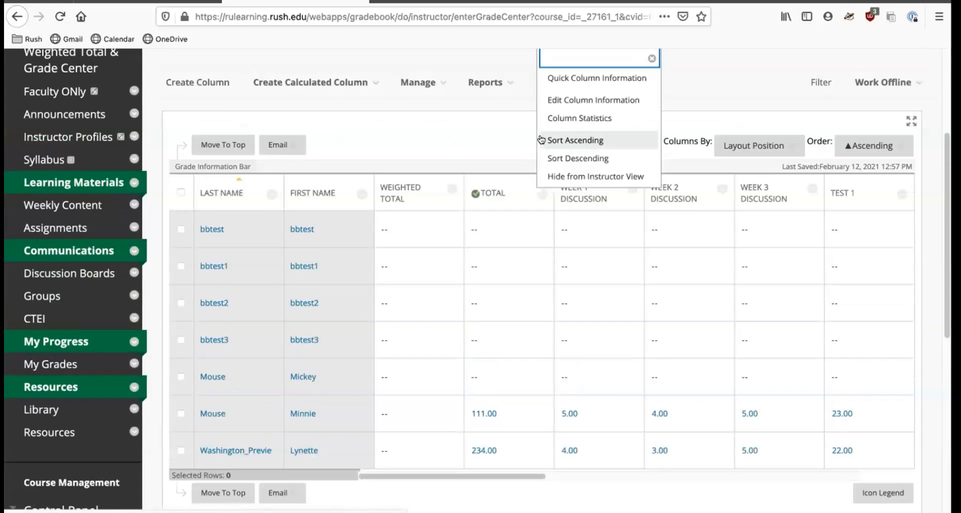
pyautogui.click(569, 100)
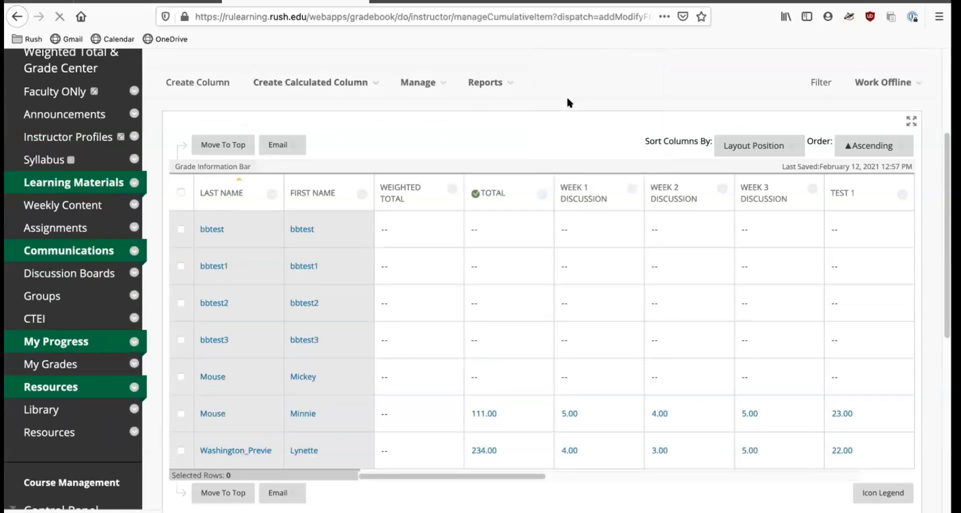
pyautogui.scroll(-5, 392, 338)
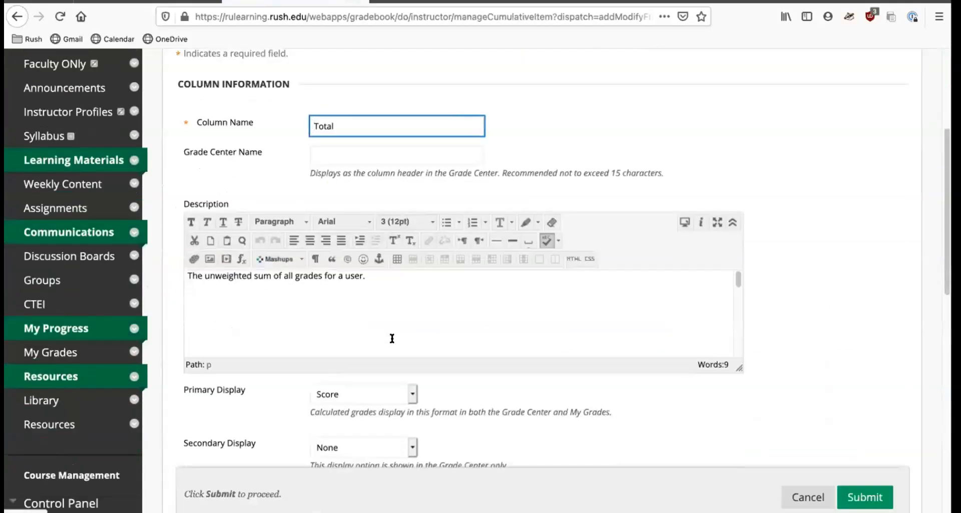
pyautogui.scroll(-2, 524, 414)
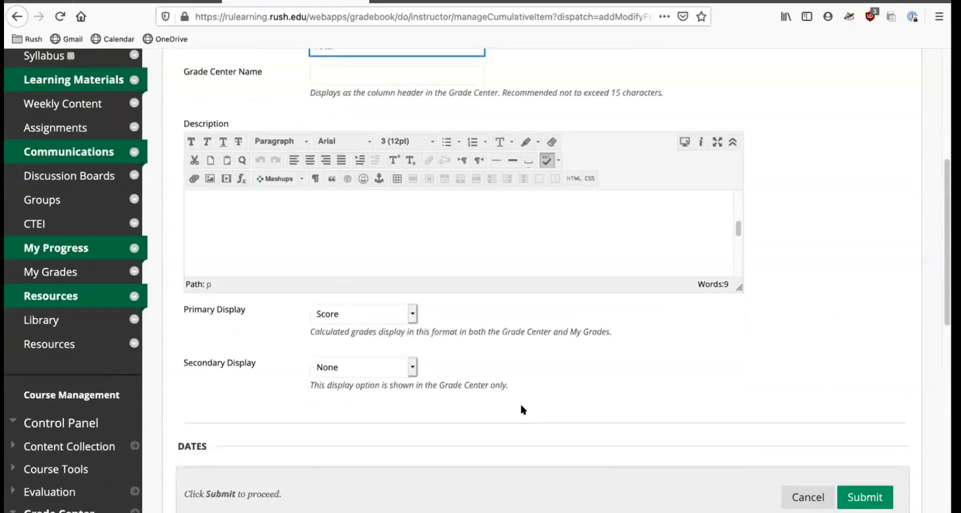
pyautogui.click(339, 314)
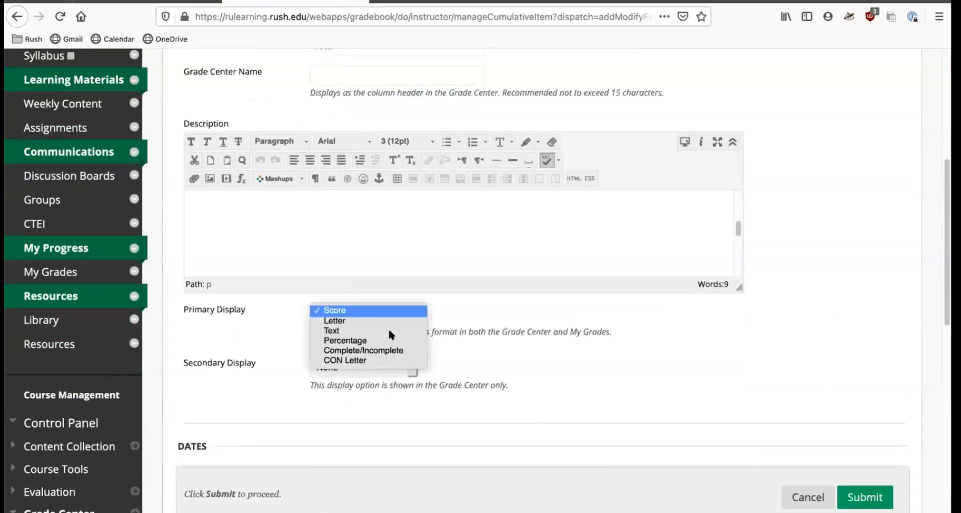
pyautogui.click(367, 361)
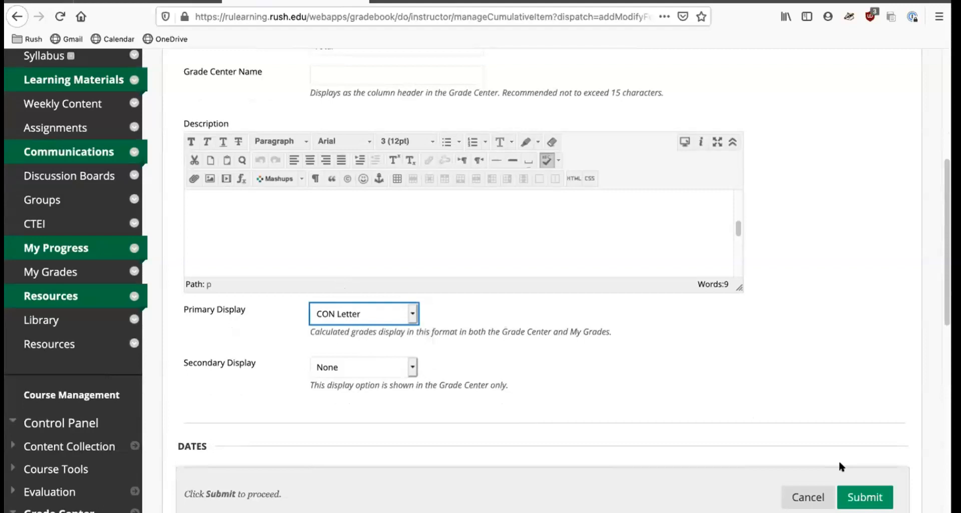
pyautogui.click(861, 495)
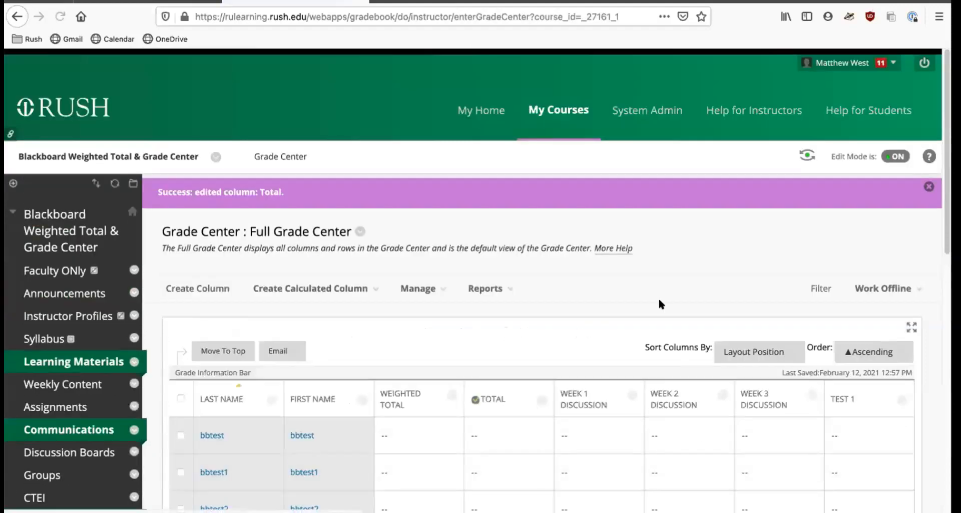
# Review the Total column in the Grade Center, then open Announcements to examine the course agenda.
pyautogui.scroll(-6, 657, 303)
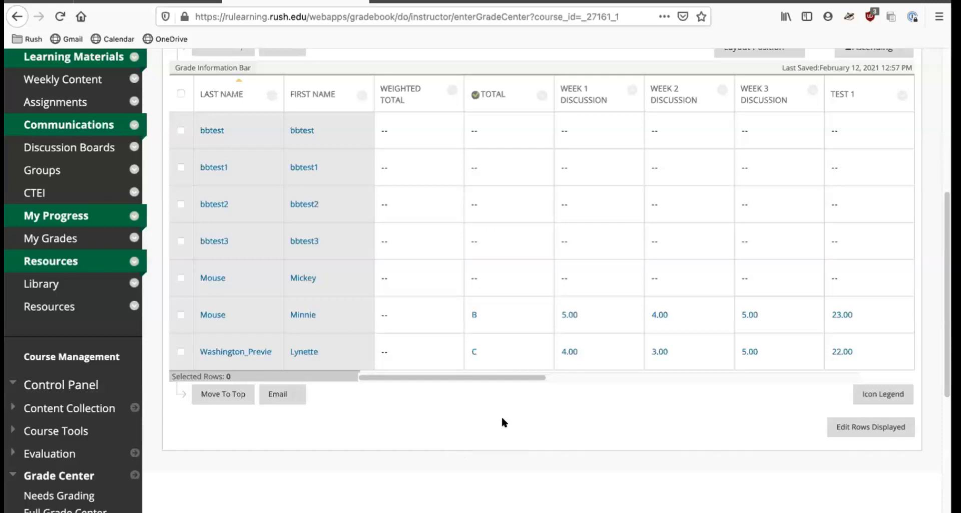
pyautogui.scroll(5, 503, 422)
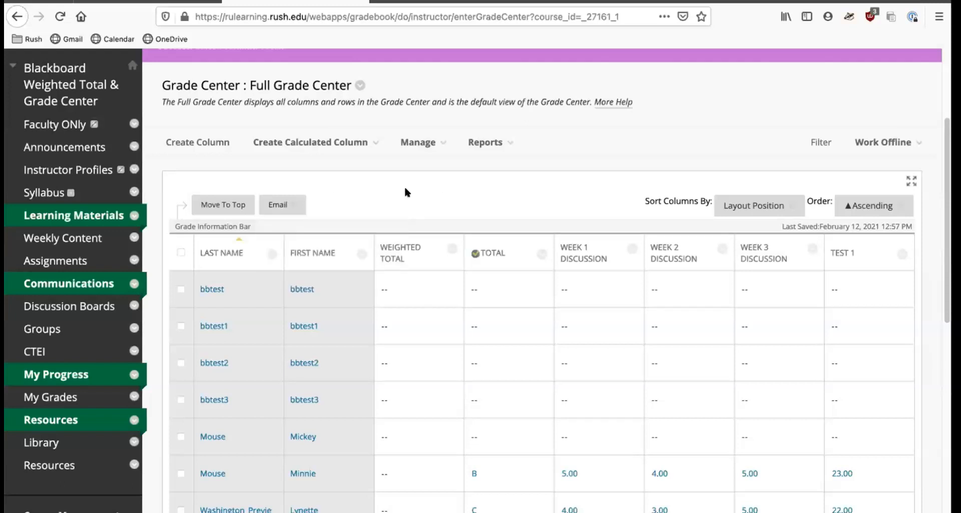
pyautogui.click(63, 145)
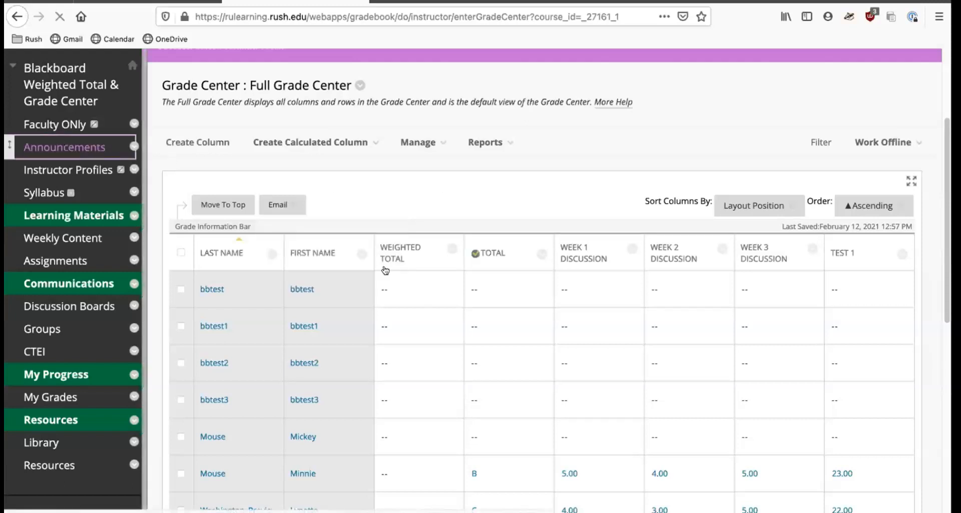
pyautogui.scroll(-10, 506, 298)
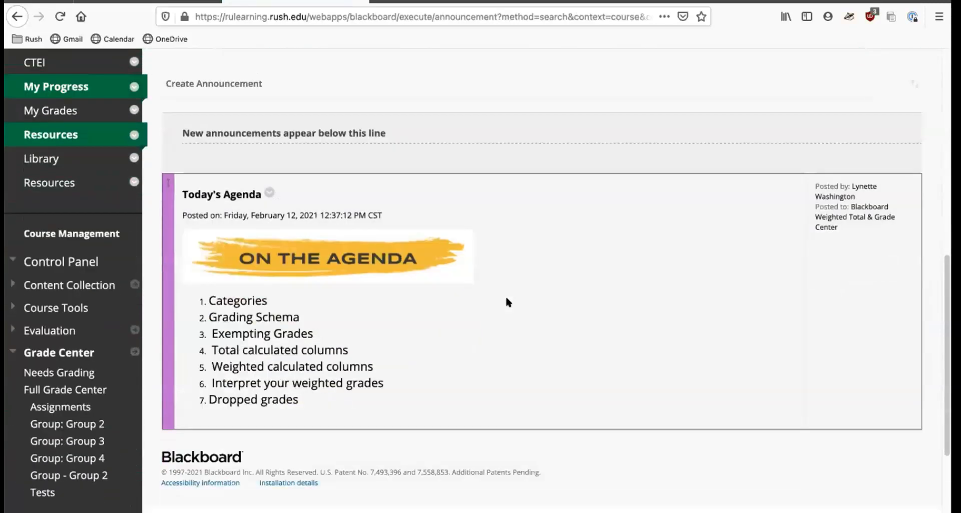
pyautogui.scroll(-1, 507, 300)
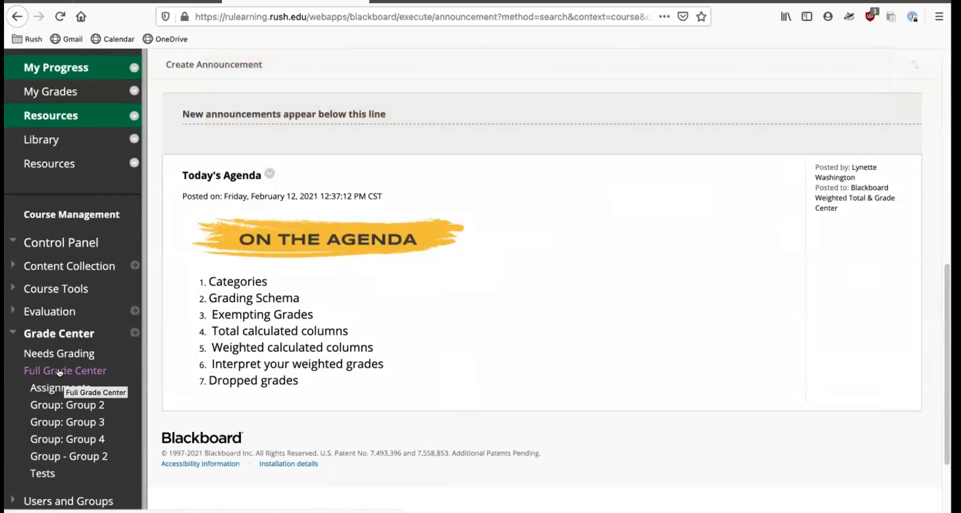
# Return to the Full Grade Center and set the Total column's primary display back to Score, then submit.
pyautogui.click(59, 371)
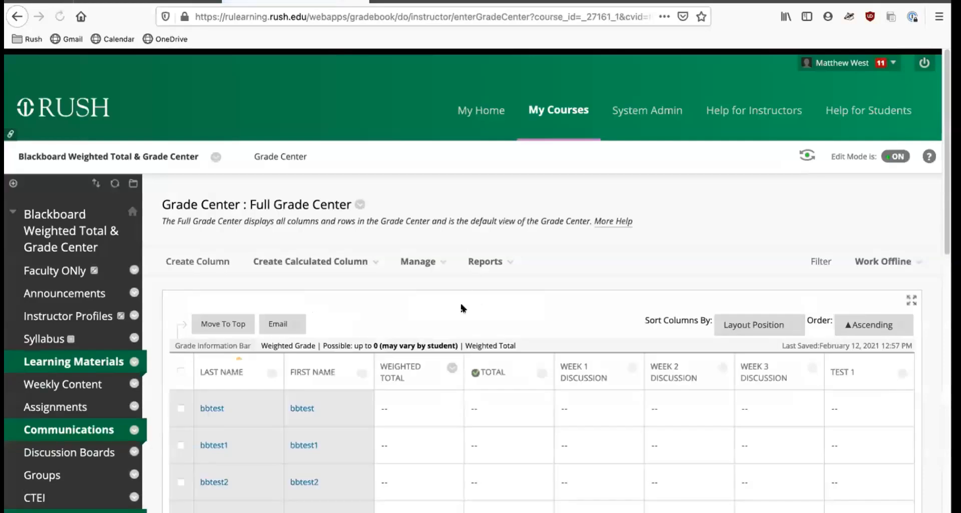
pyautogui.scroll(-4, 563, 273)
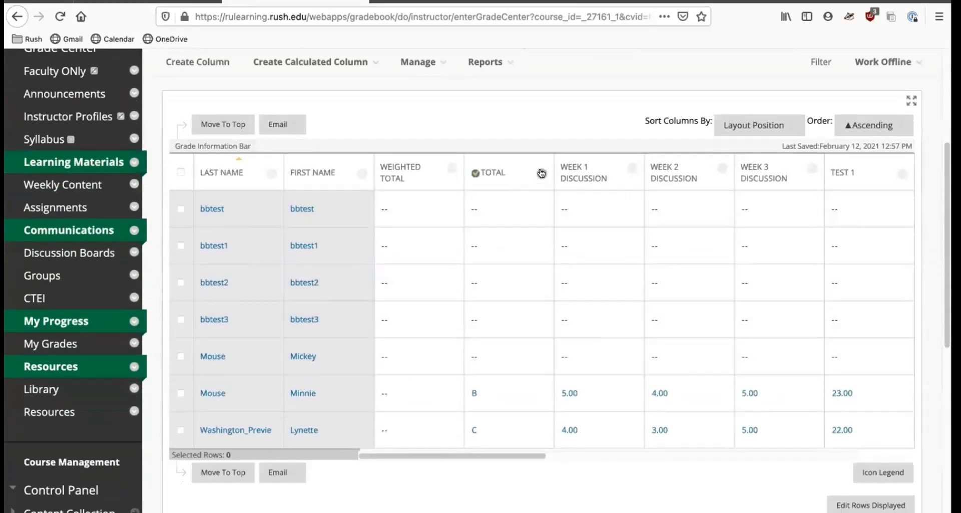
pyautogui.click(542, 173)
pyautogui.click(572, 102)
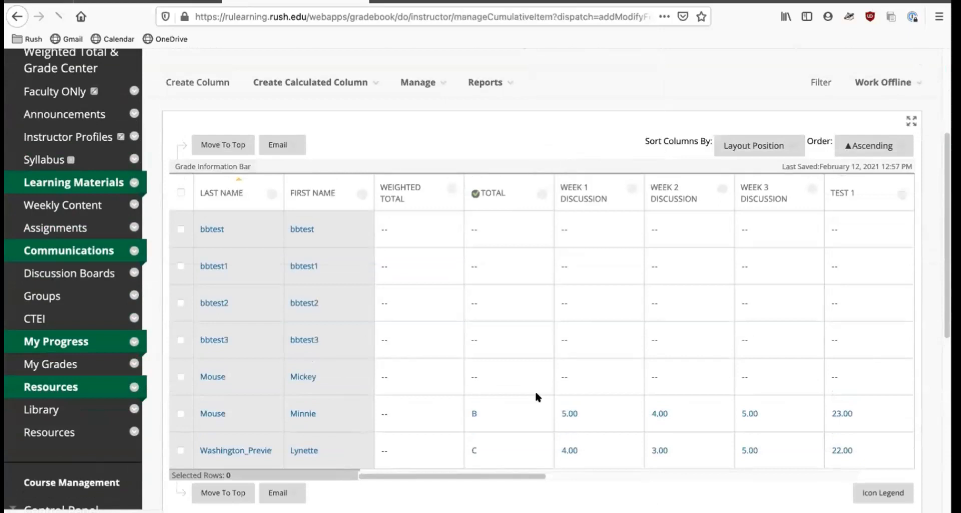
pyautogui.scroll(-6, 557, 321)
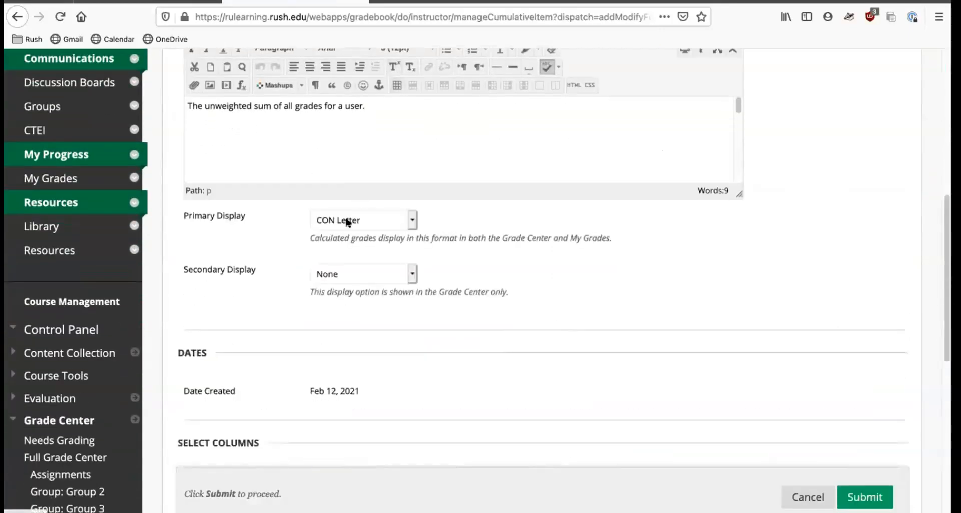
pyautogui.click(345, 218)
pyautogui.click(349, 166)
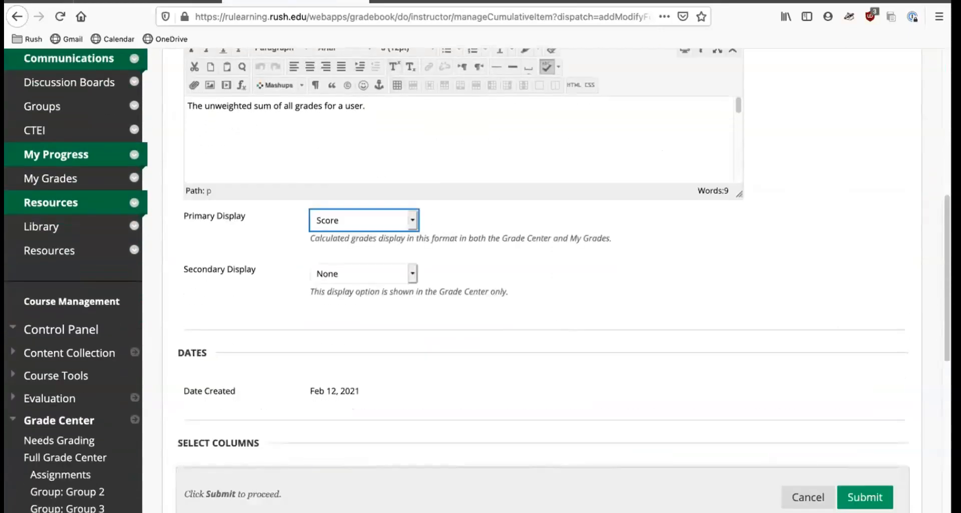
pyautogui.click(865, 496)
# Clear the second-to-last student's Week 1 Discussion grade and confirm nulling it.
pyautogui.scroll(-6, 669, 265)
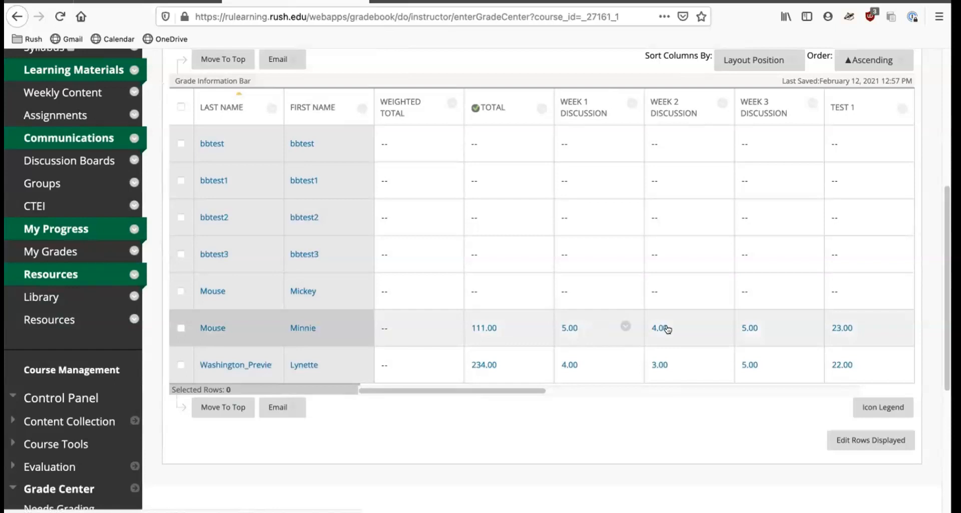
pyautogui.click(595, 326)
pyautogui.moveTo(587, 325); pyautogui.dragTo(561, 328)
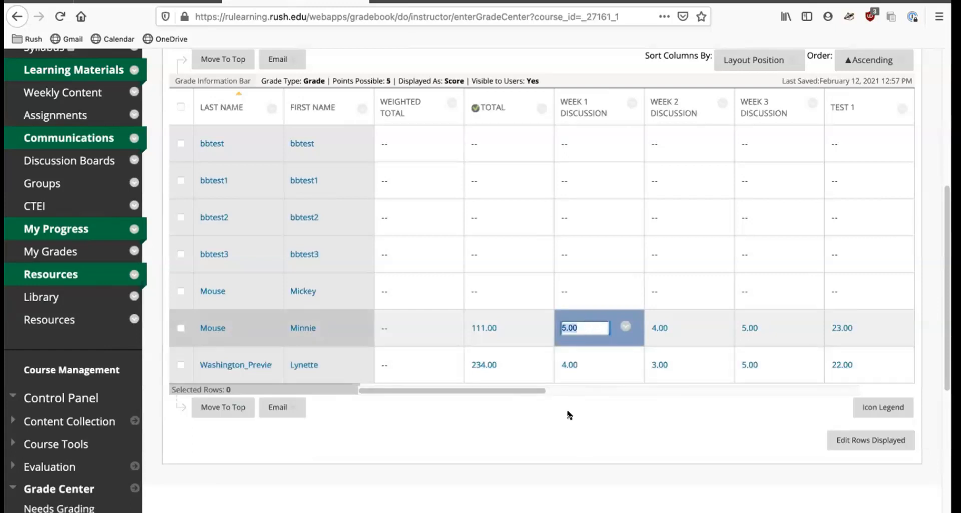
pyautogui.press('BackSpace')
pyautogui.press('Return')
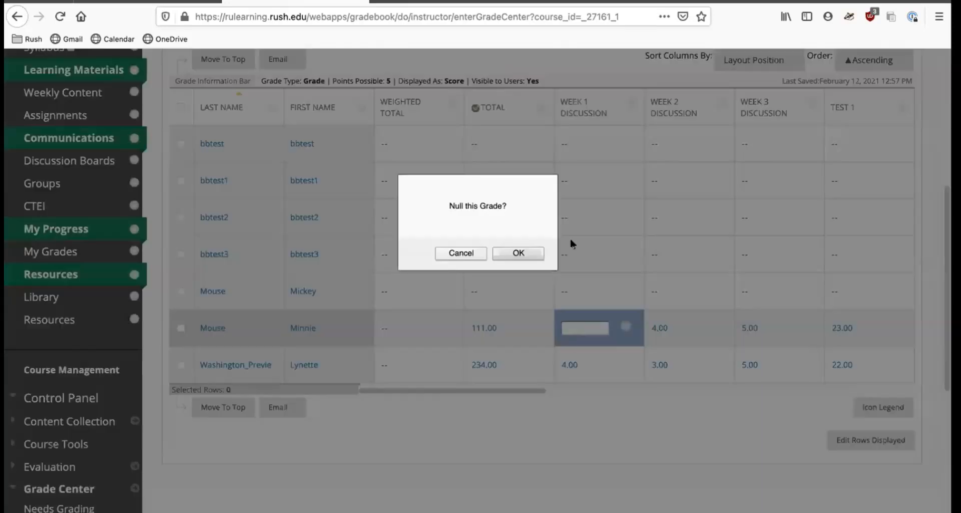
pyautogui.click(514, 251)
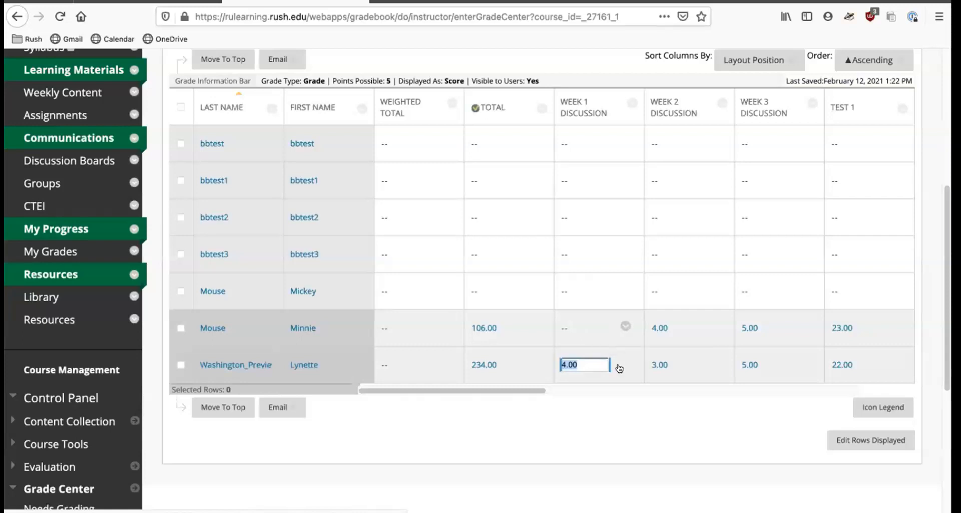
# Exempt that student's Week 1 Discussion grade.
pyautogui.click(625, 326)
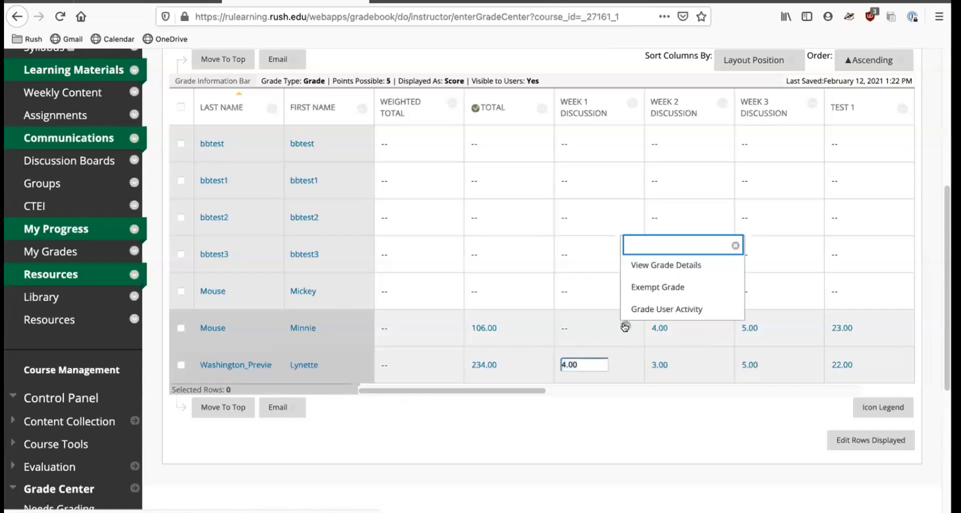
pyautogui.click(656, 287)
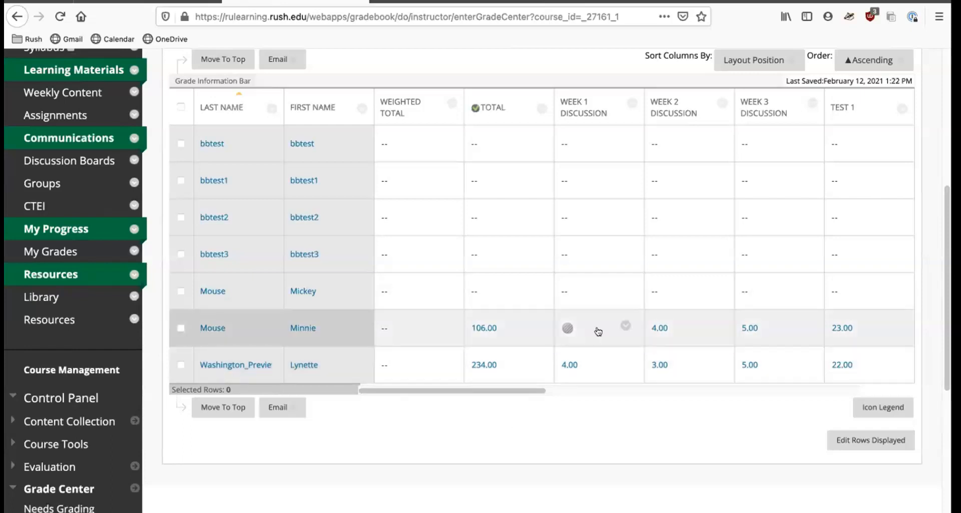
pyautogui.moveTo(566, 328)
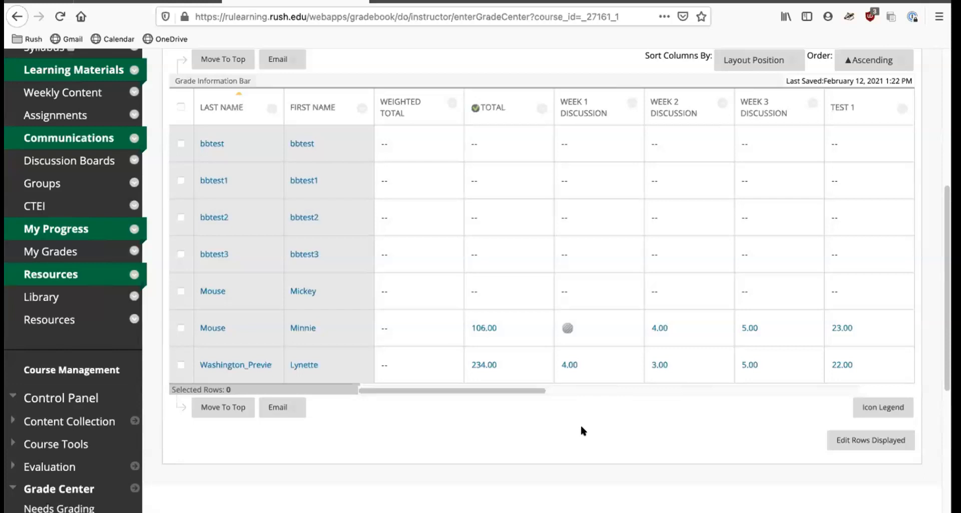
pyautogui.moveTo(592, 330)
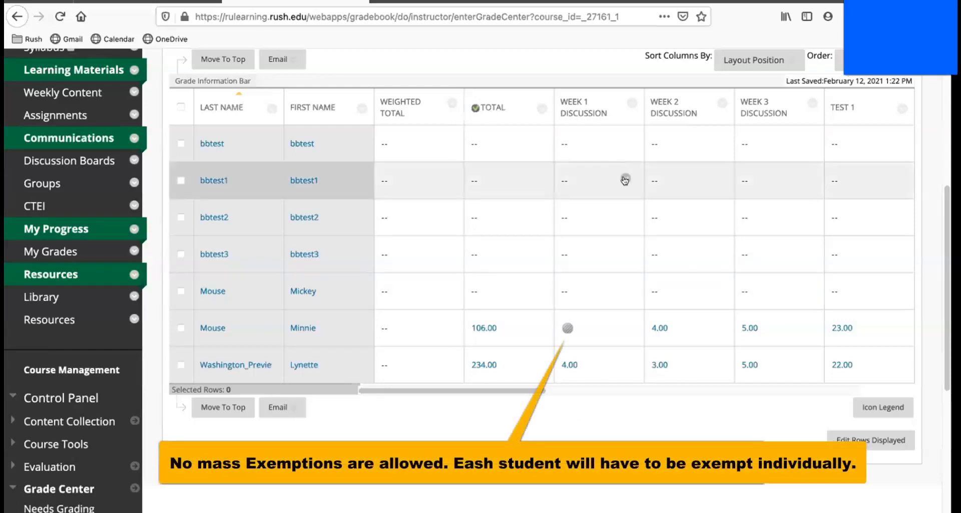
pyautogui.click(625, 179)
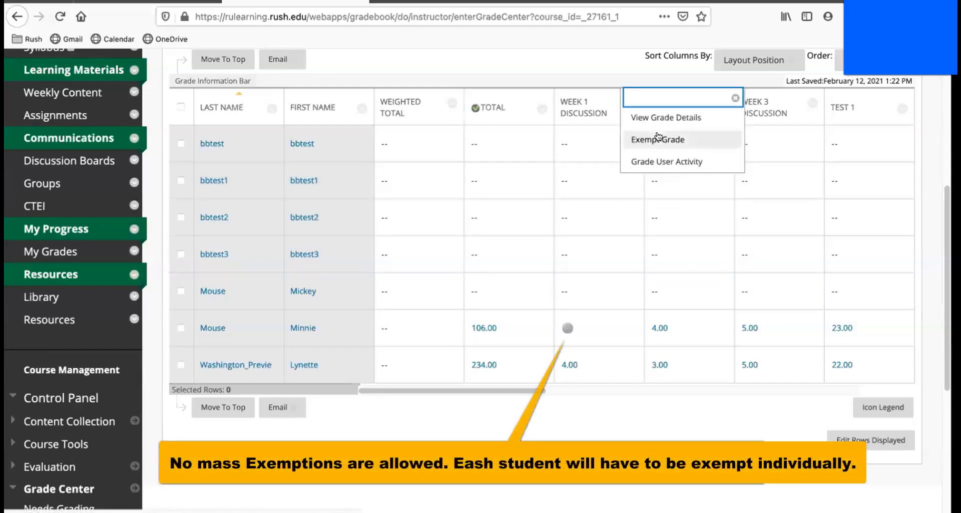
pyautogui.click(607, 428)
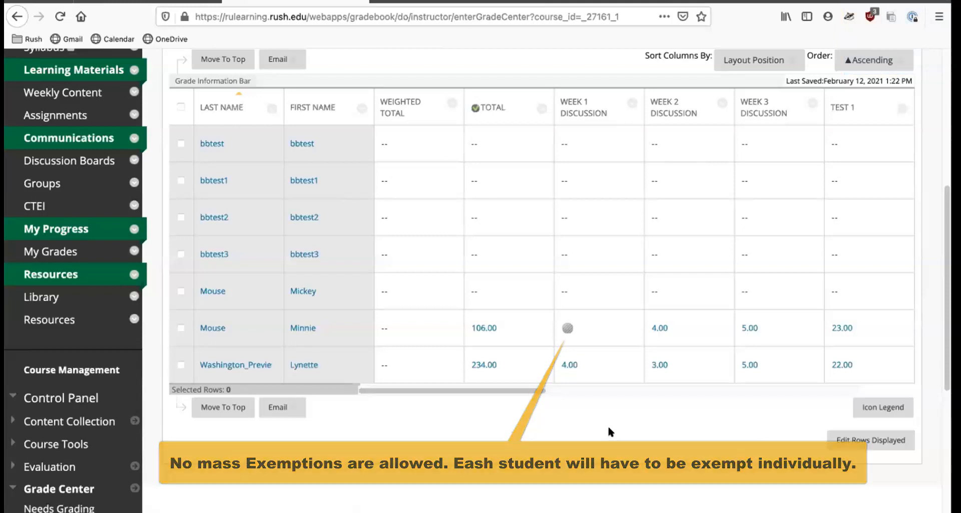
pyautogui.scroll(2, 501, 416)
pyautogui.scroll(2, 500, 415)
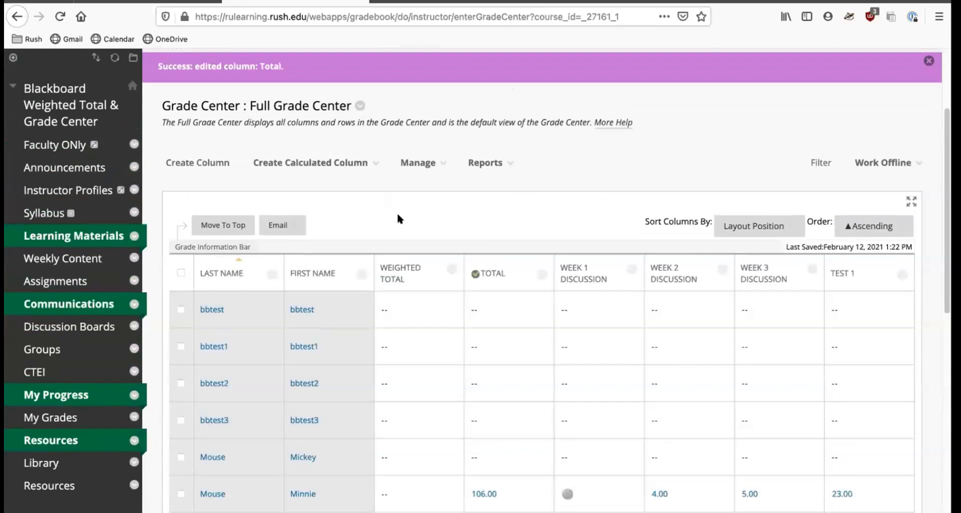
# Open the Announcements page and review the course agenda.
pyautogui.click(74, 165)
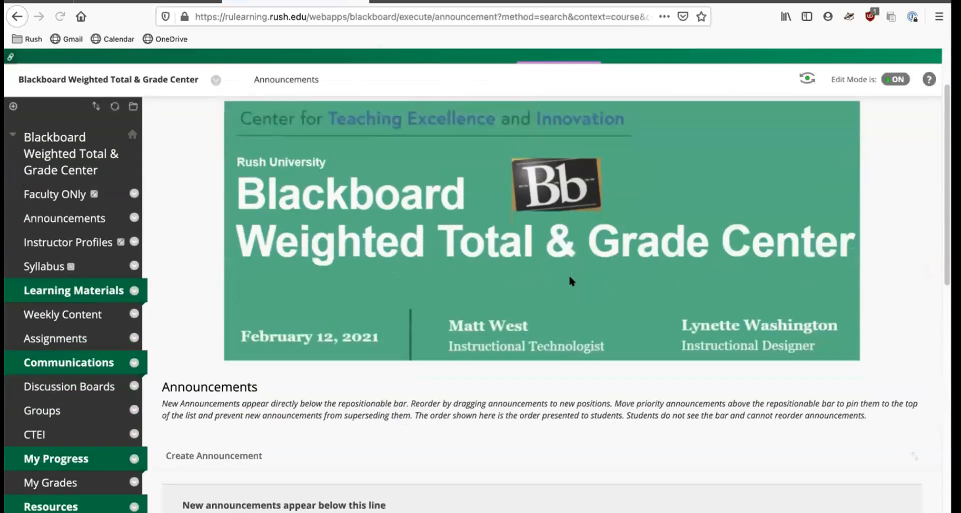
pyautogui.scroll(-7, 569, 273)
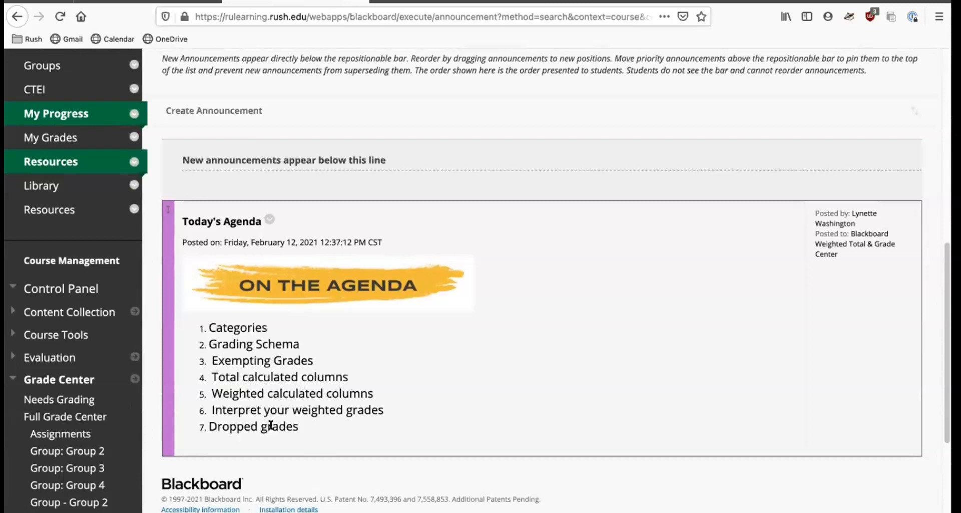
pyautogui.scroll(8, 417, 400)
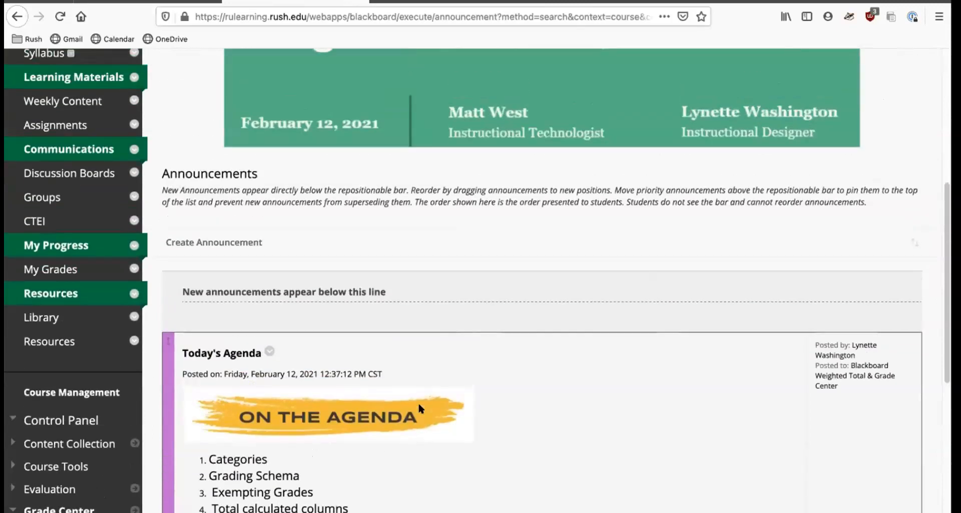